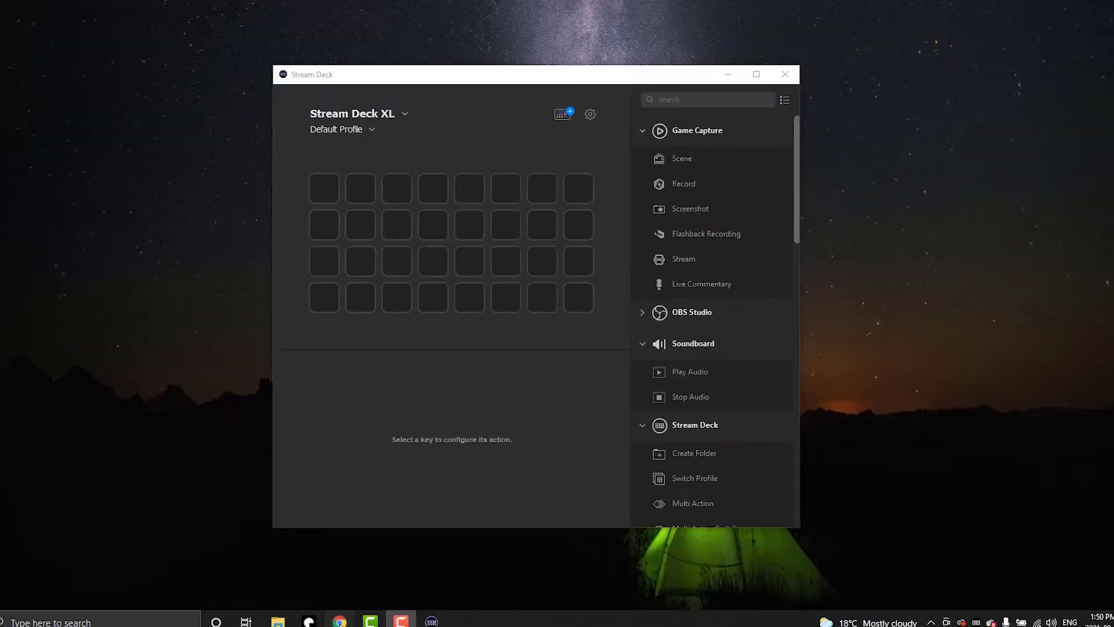
Step: Bring the loopMIDI page on tobias-erichsen.de to the front in Chrome
{"action": "left_click", "coordinate": [339, 618]}
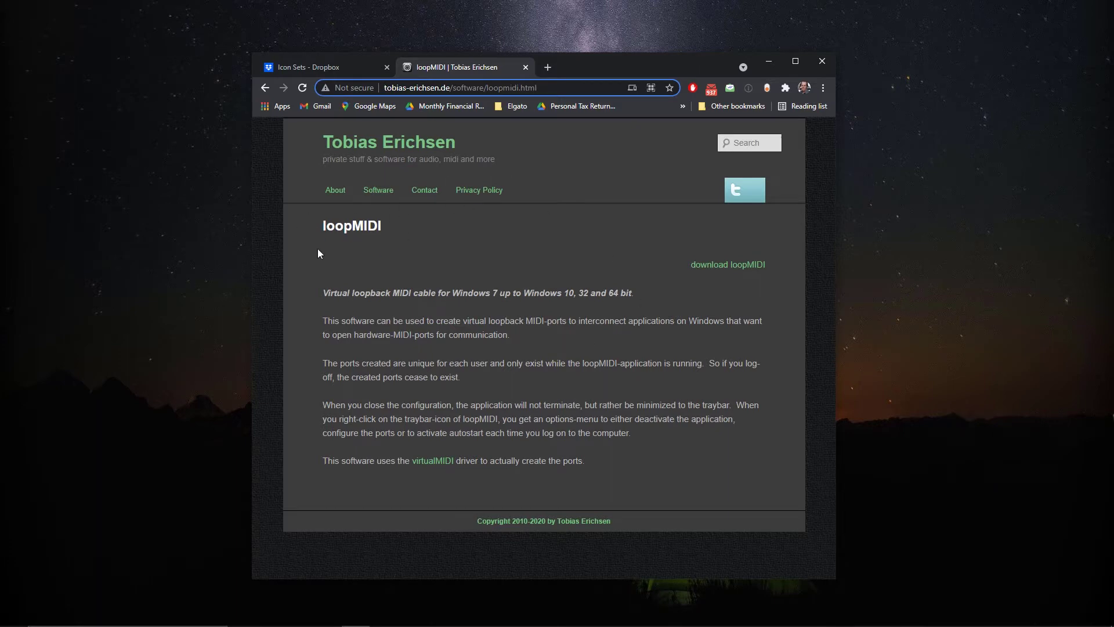
Step: Download and run loopMIDISetup, agree to the license terms, install, and launch loopMIDI
{"action": "left_click", "coordinate": [705, 266]}
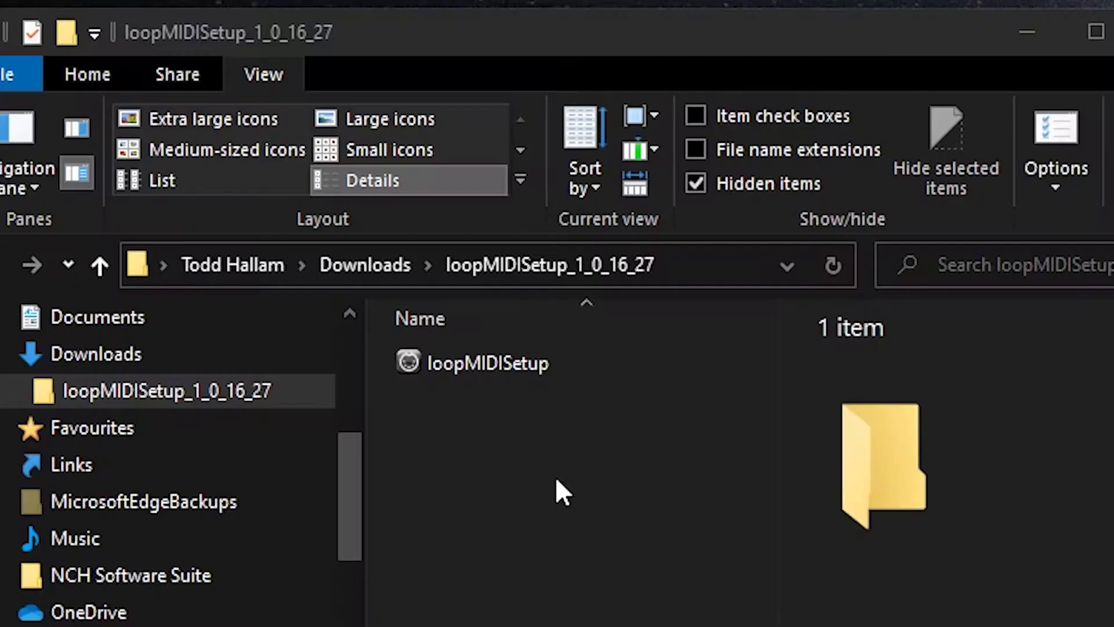
{"action": "double_click", "coordinate": [472, 372]}
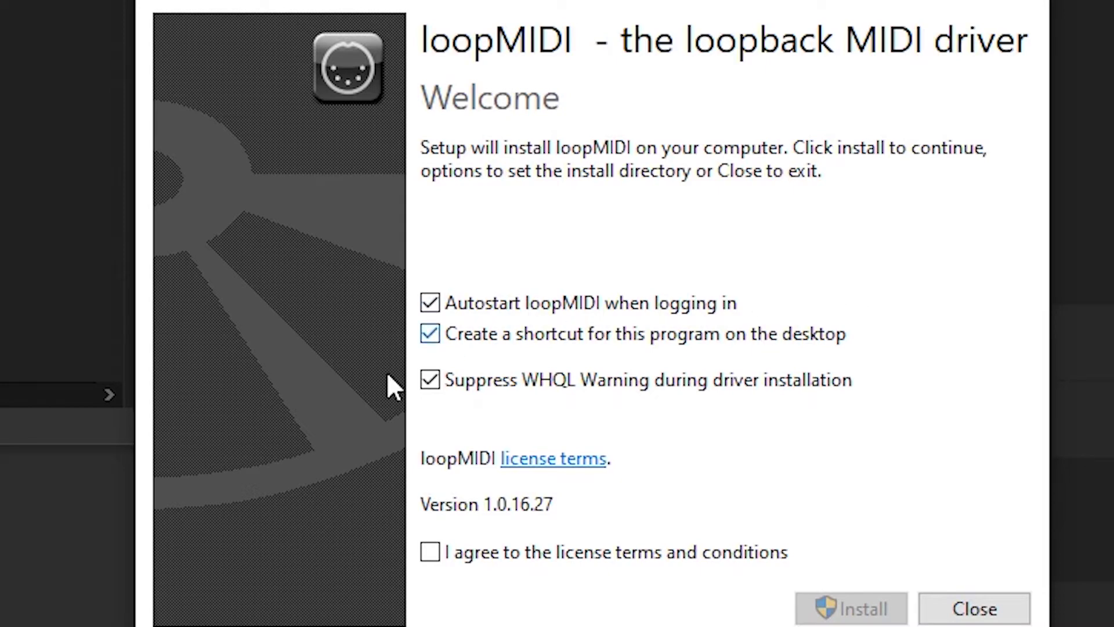
{"action": "left_click", "coordinate": [446, 552]}
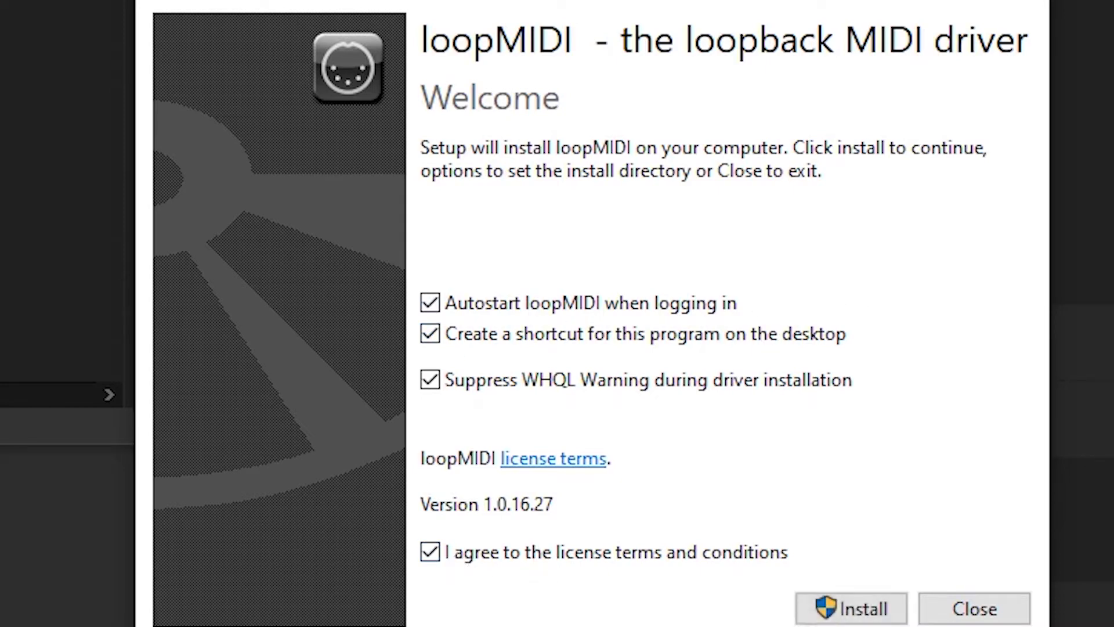
{"action": "left_click", "coordinate": [848, 614]}
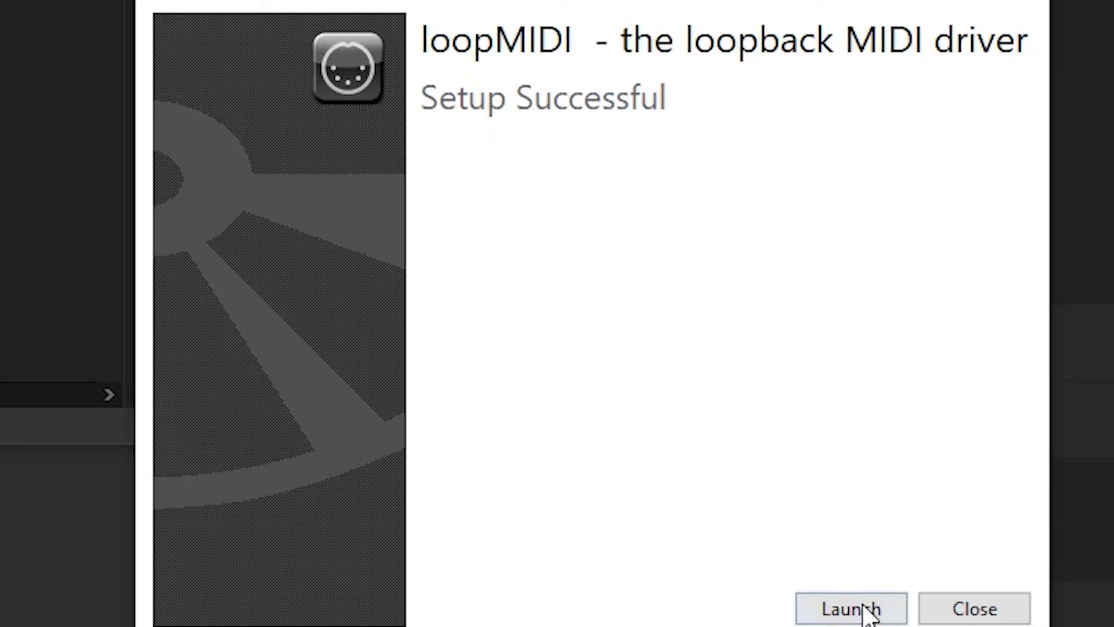
{"action": "left_click", "coordinate": [858, 611]}
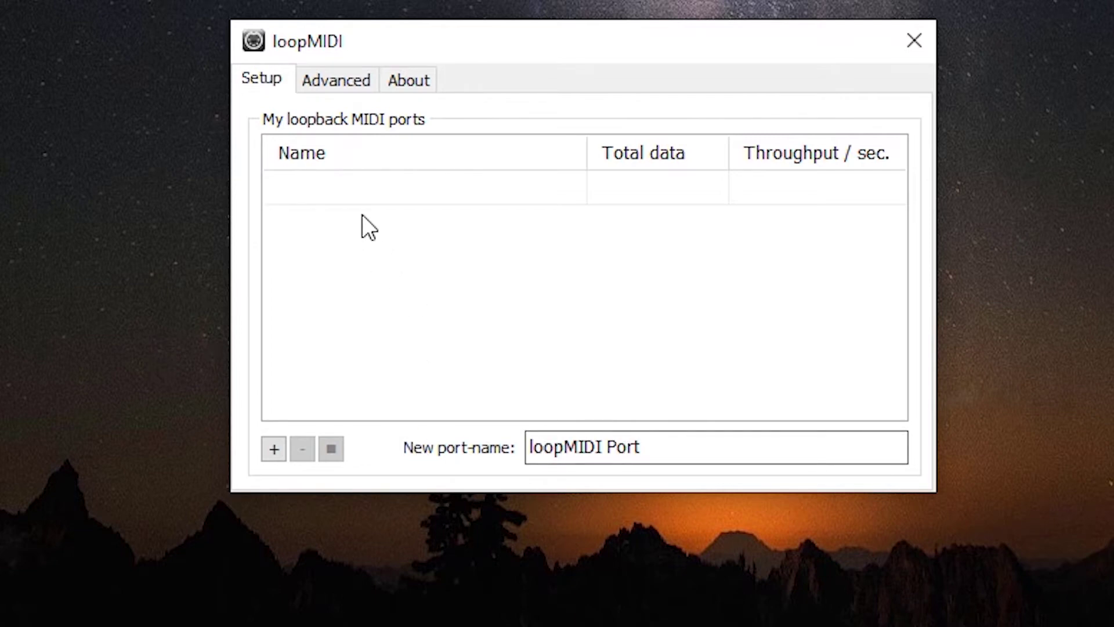
Step: Add two loopMIDI ports named Mackie2Daw and Daw2Mackie, replacing the default port name each time
{"action": "left_click", "coordinate": [671, 450]}
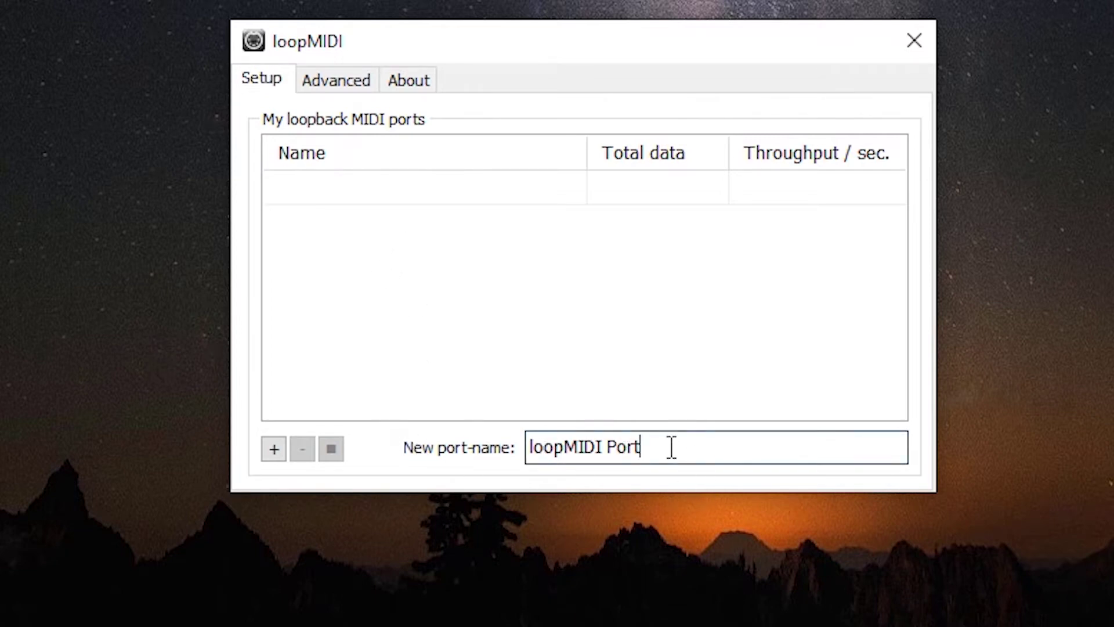
{"action": "key", "text": "ctrl+a"}
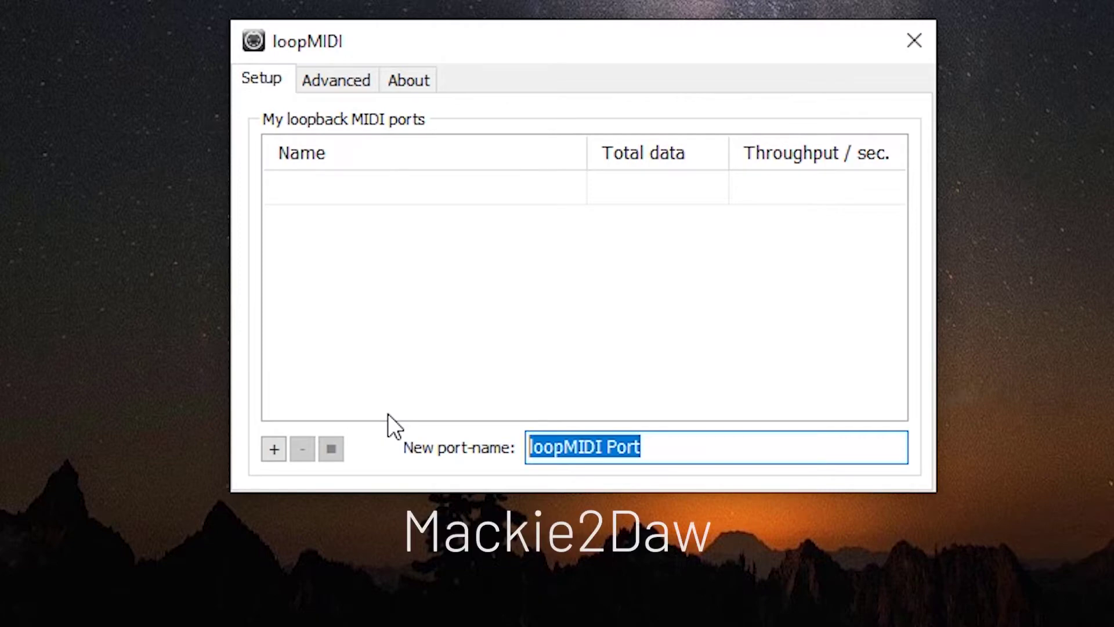
{"action": "type", "text": "Ma"}
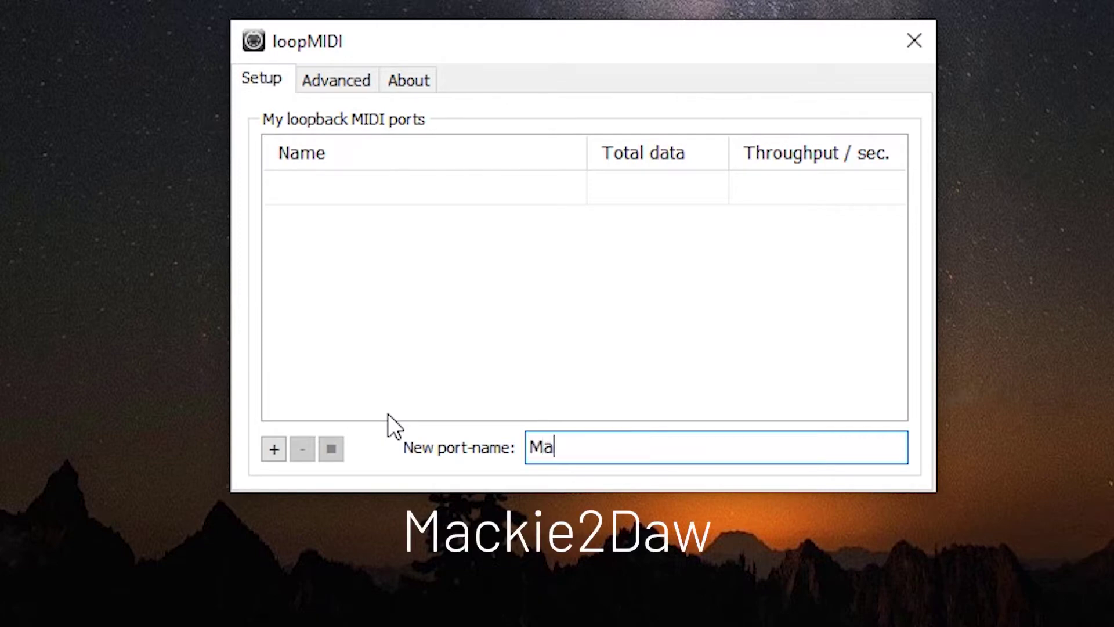
{"action": "type", "text": "ckie2Daw"}
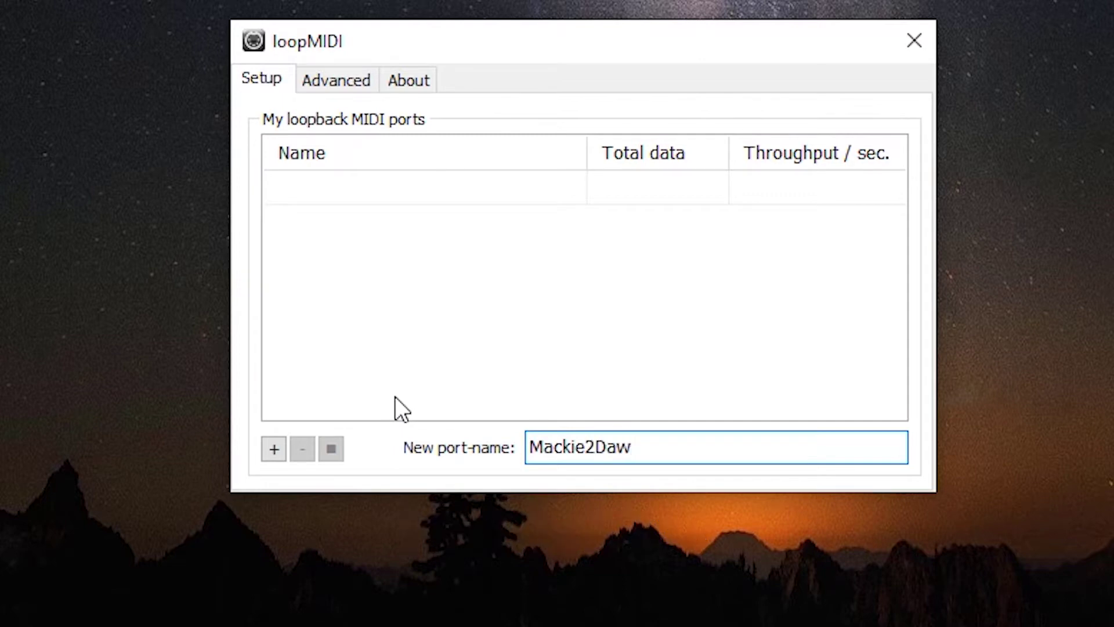
{"action": "left_click", "coordinate": [274, 450]}
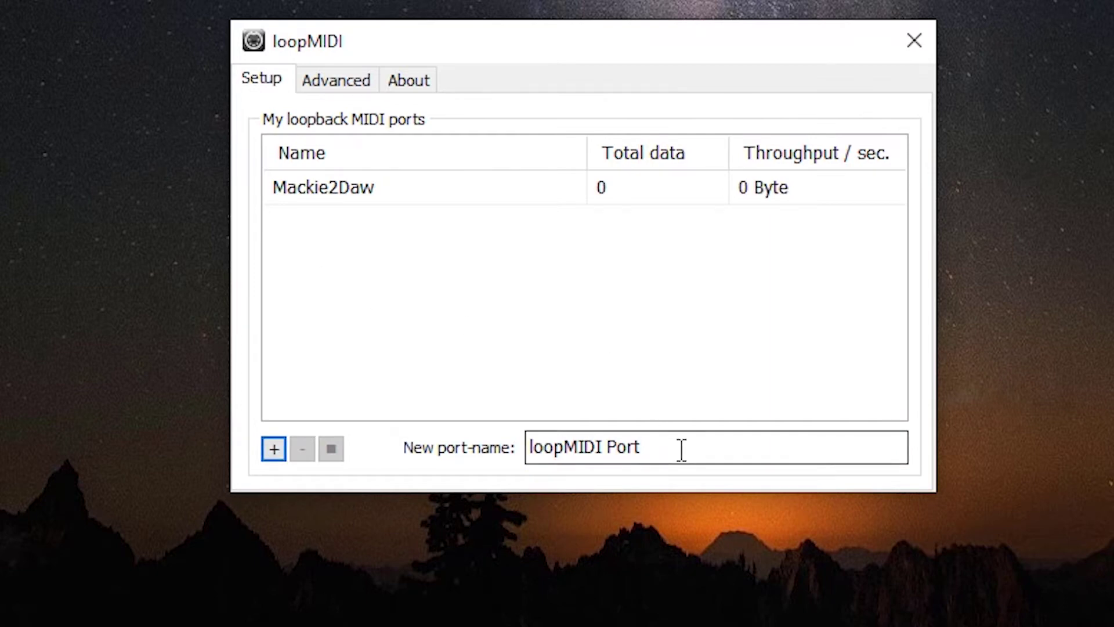
{"action": "left_click_drag", "start_coordinate": [679, 451], "coordinate": [494, 429]}
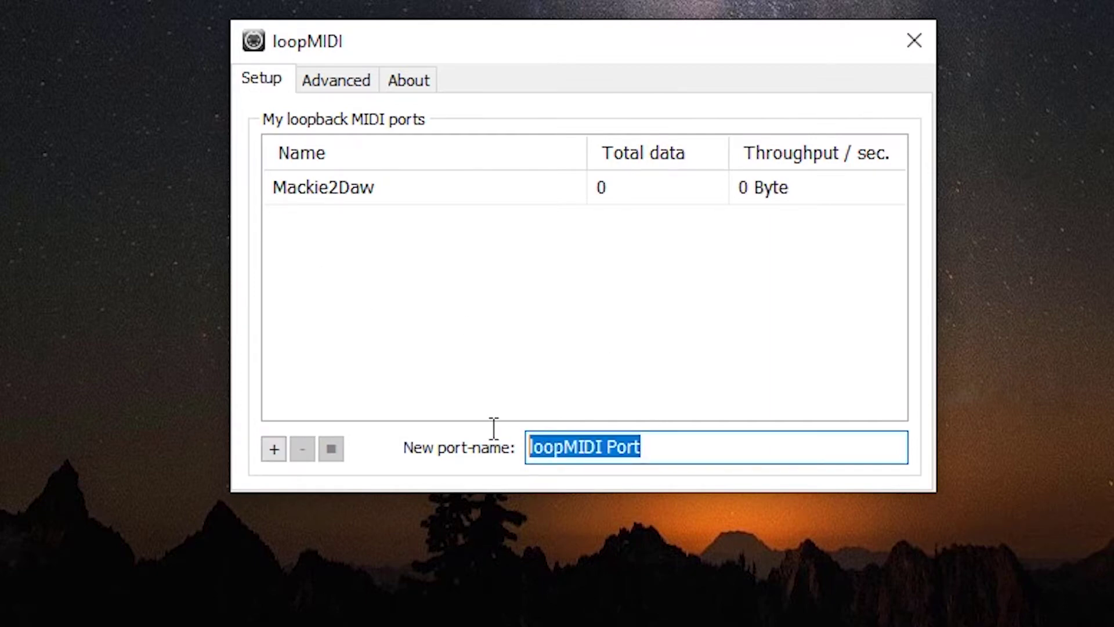
{"action": "type", "text": "D"}
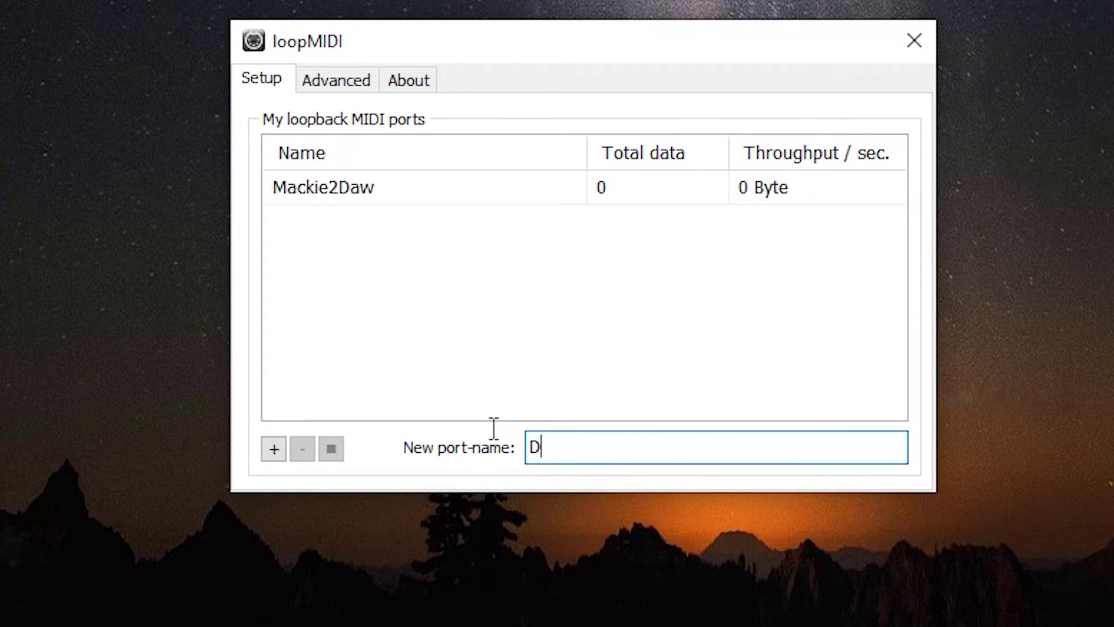
{"action": "type", "text": "aw2Mackie"}
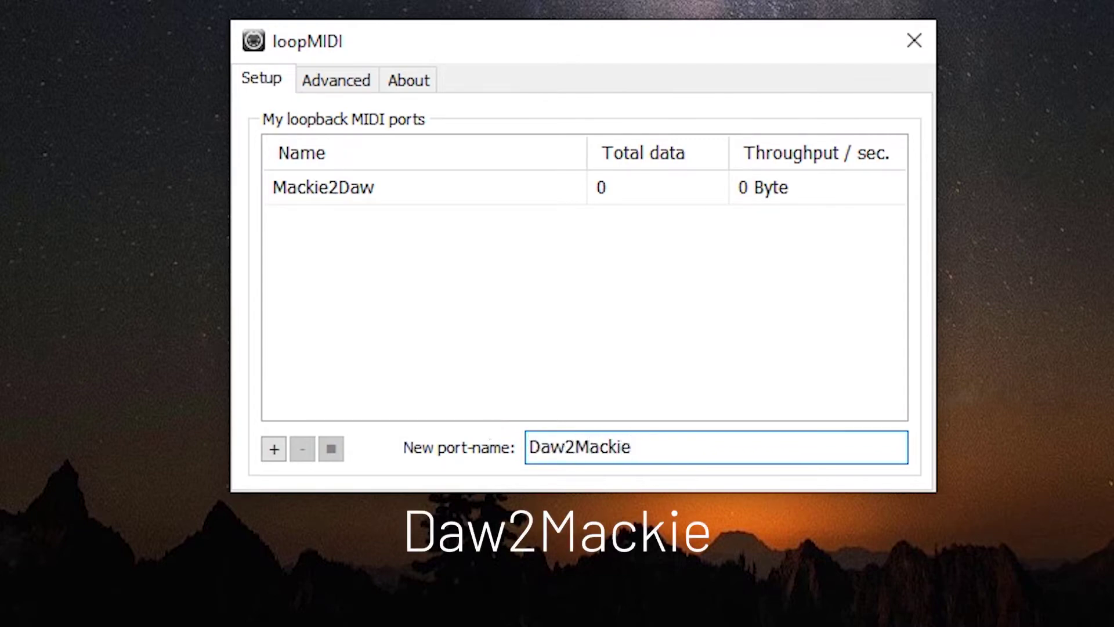
{"action": "left_click", "coordinate": [275, 450]}
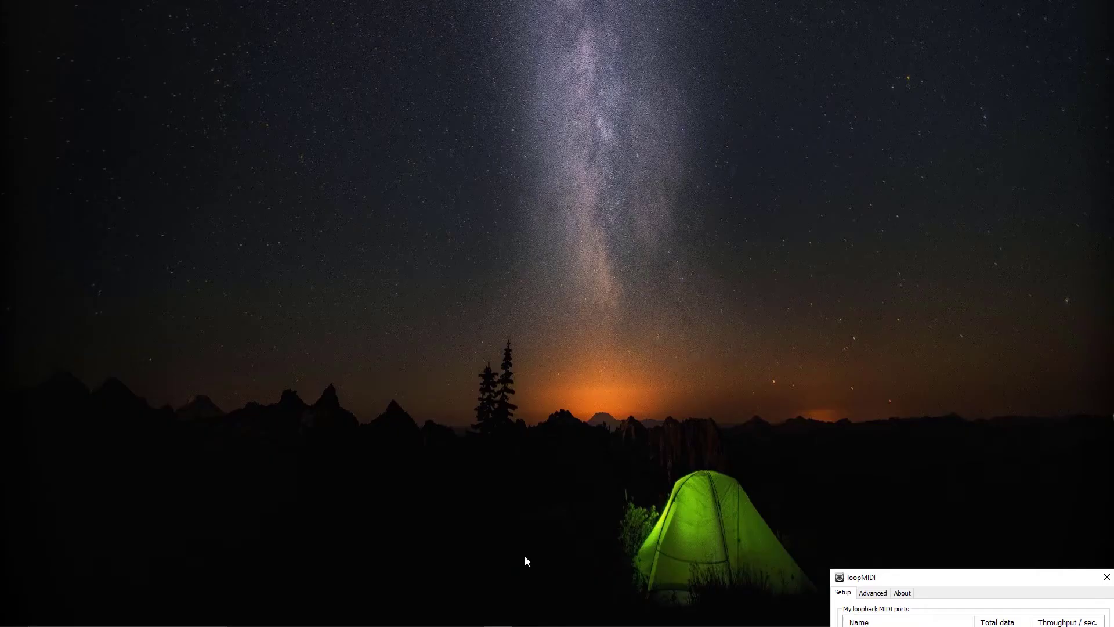
{"action": "mouse_move", "coordinate": [470, 623]}
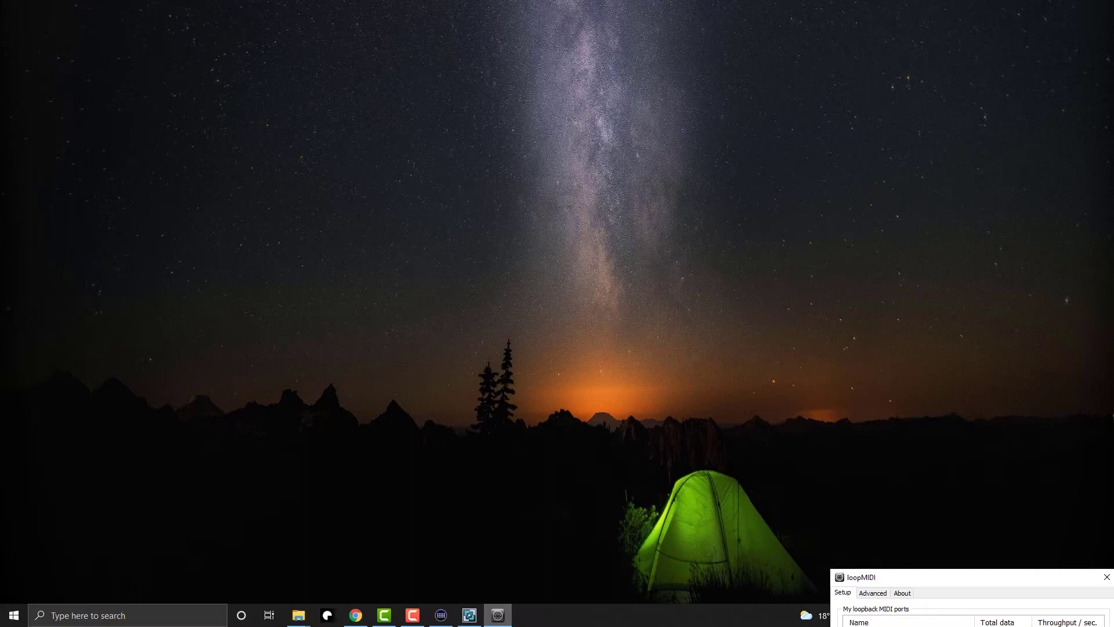
Step: Search the Stream Deck store plugins for 'midi', install the Midi plugin, and close the store
{"action": "left_click", "coordinate": [441, 615]}
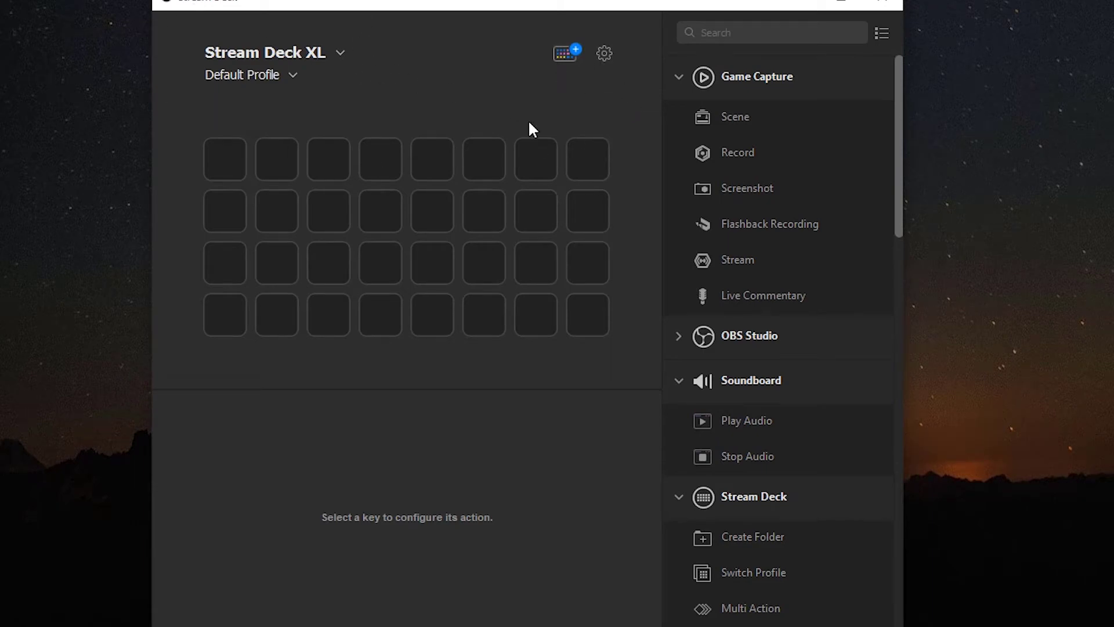
{"action": "left_click", "coordinate": [564, 55]}
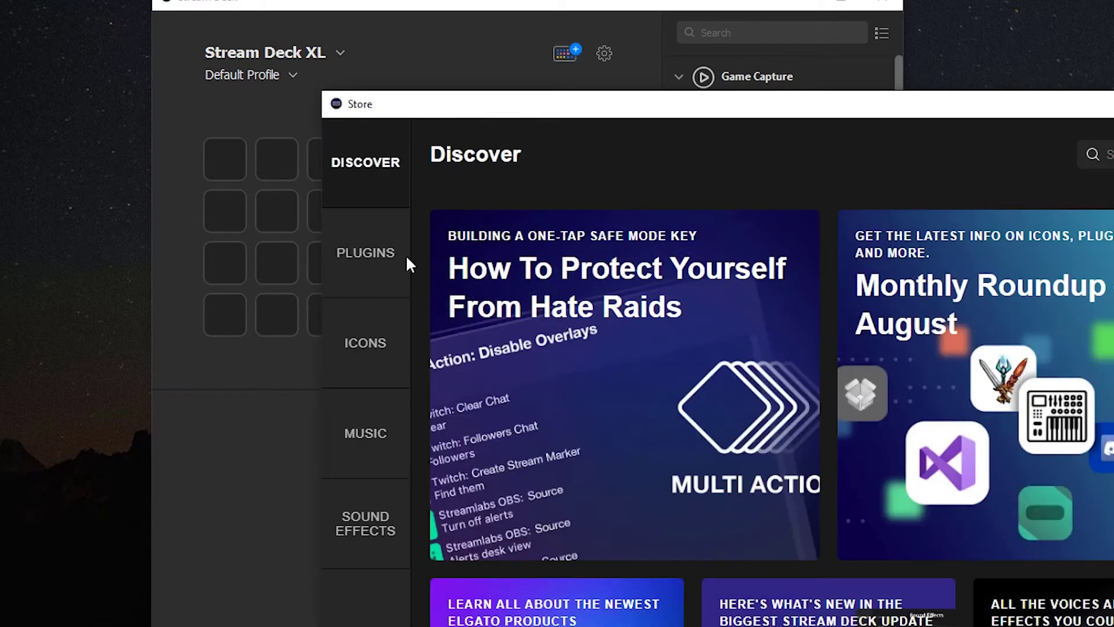
{"action": "left_click", "coordinate": [361, 266]}
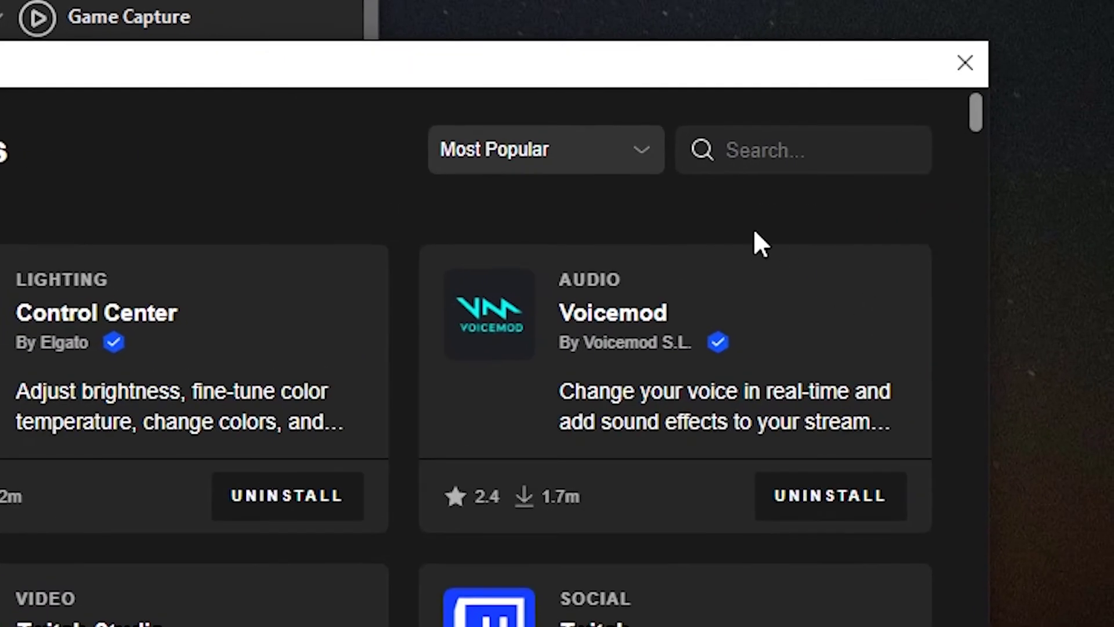
{"action": "left_click", "coordinate": [766, 141]}
{"action": "type", "text": "midi"}
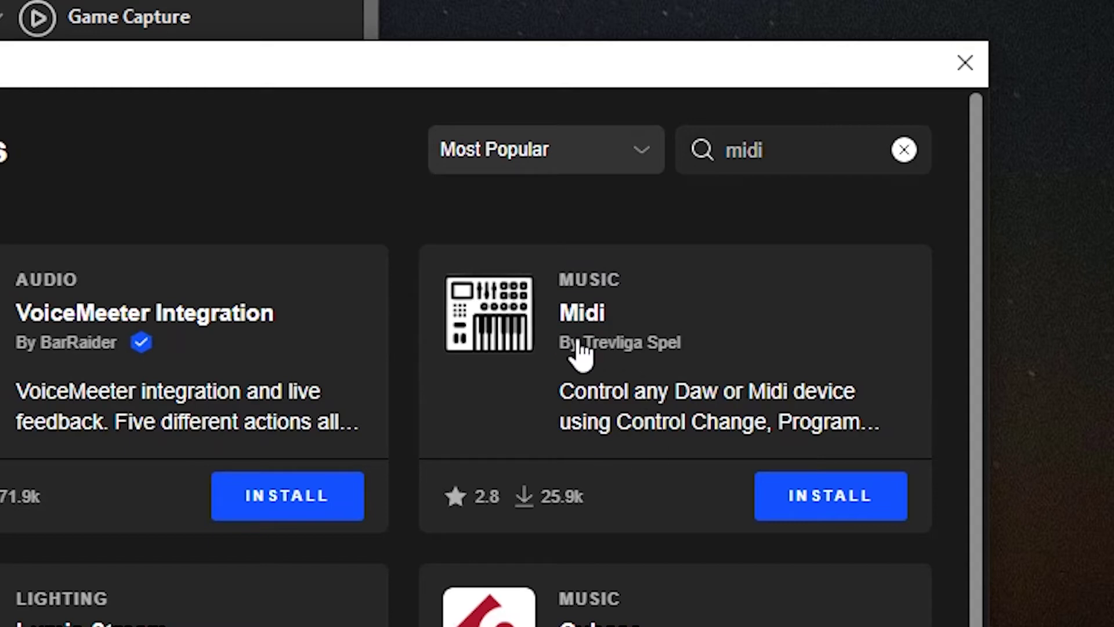
{"action": "left_click", "coordinate": [838, 506]}
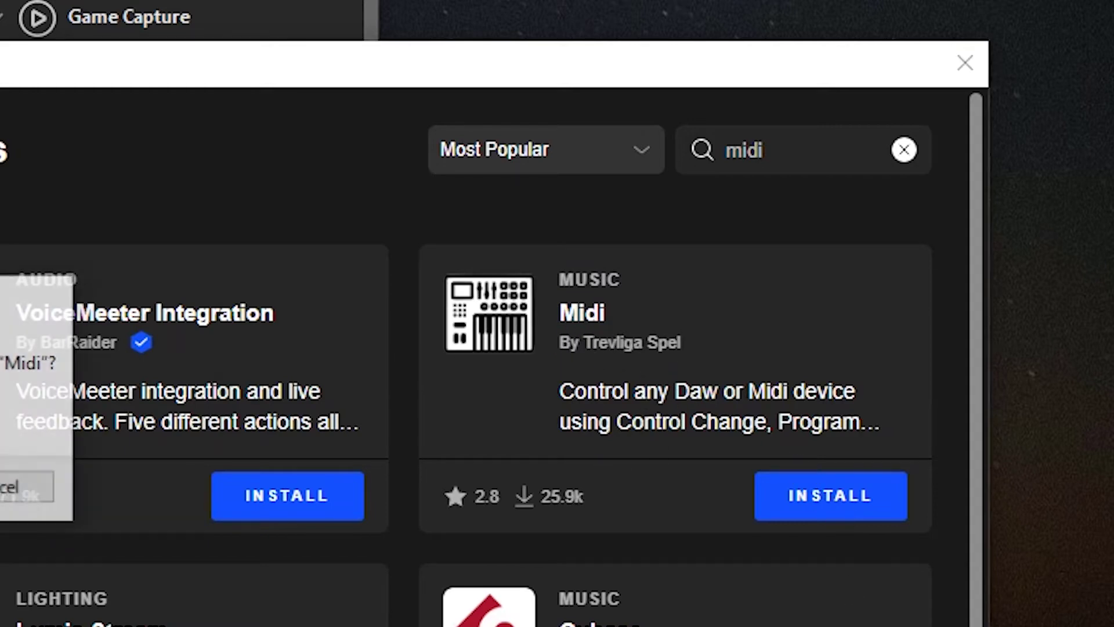
{"action": "key", "text": "Return"}
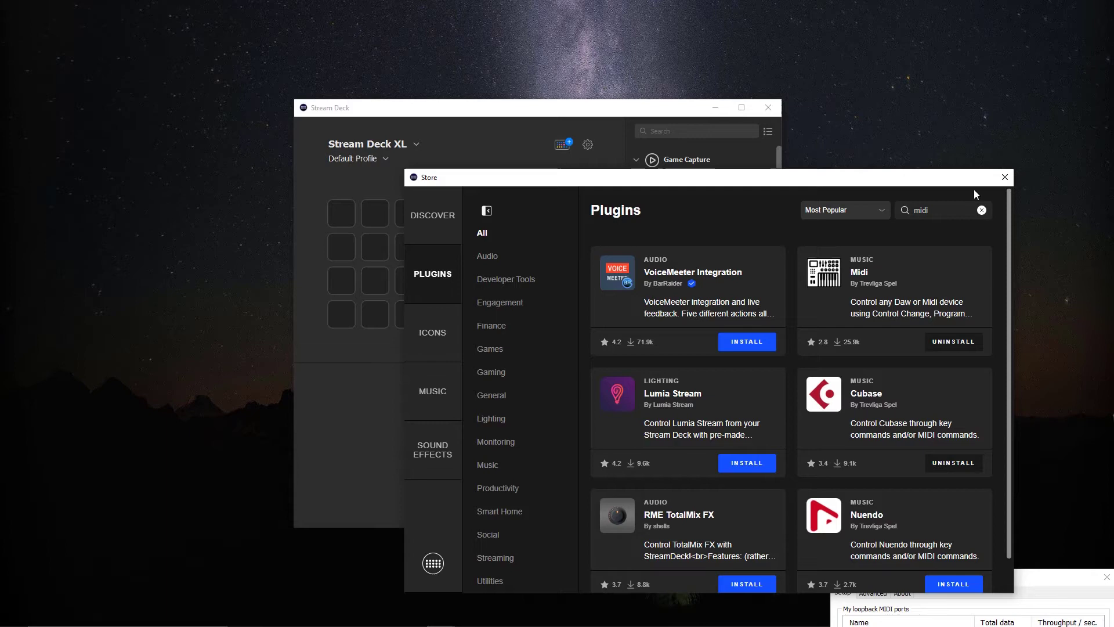
{"action": "left_click", "coordinate": [1005, 175]}
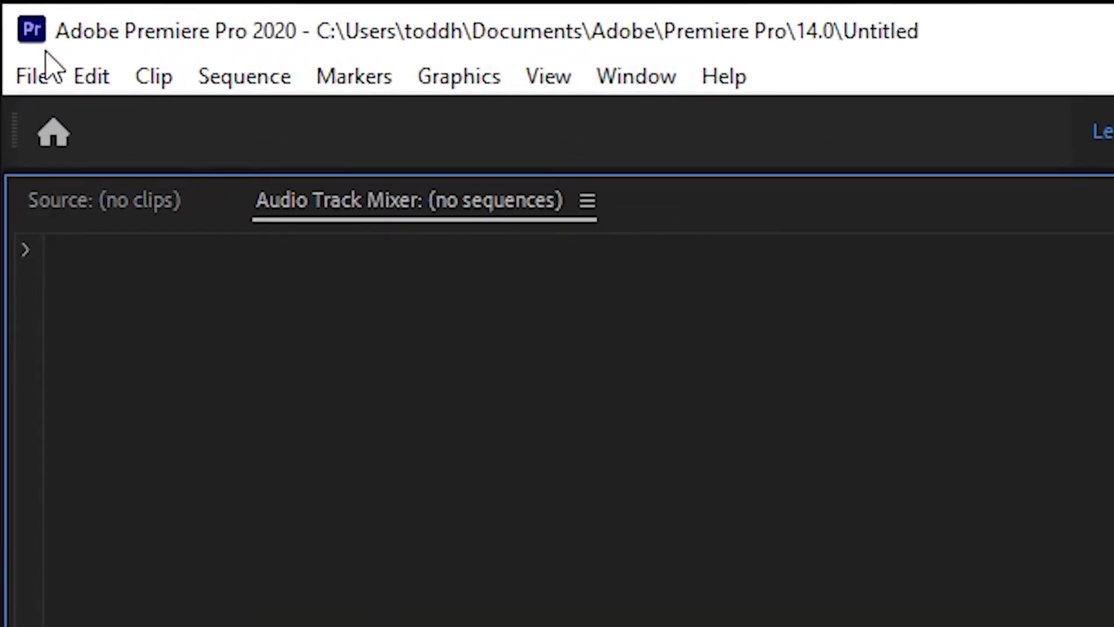
Step: In Control Surface preferences, add a new control surface with the Mackie device class
{"action": "left_click", "coordinate": [95, 81]}
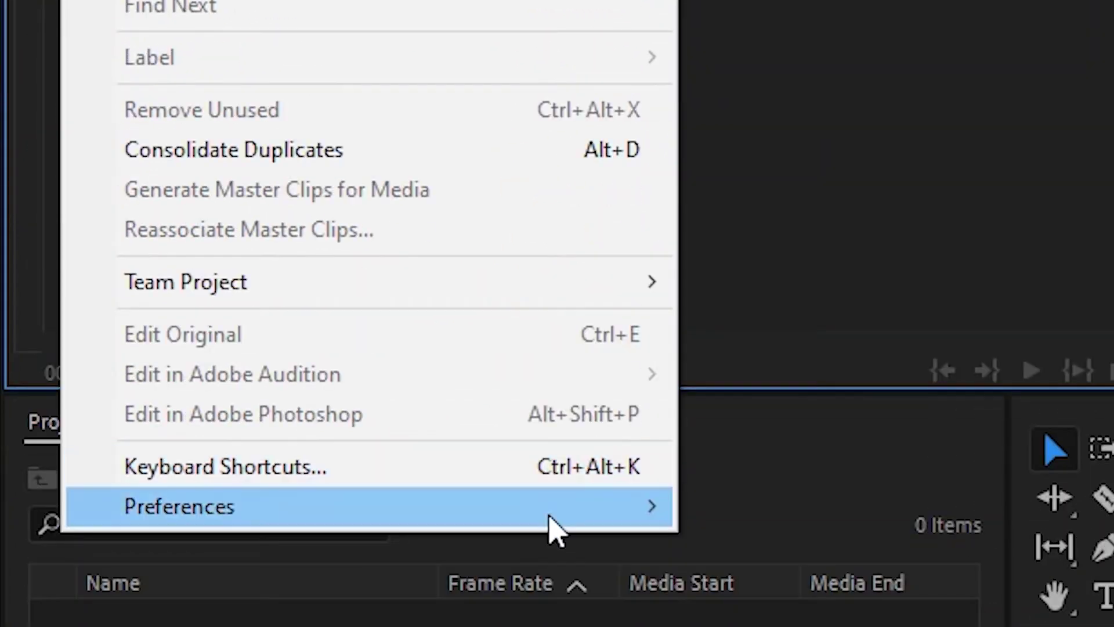
{"action": "mouse_move", "coordinate": [552, 513]}
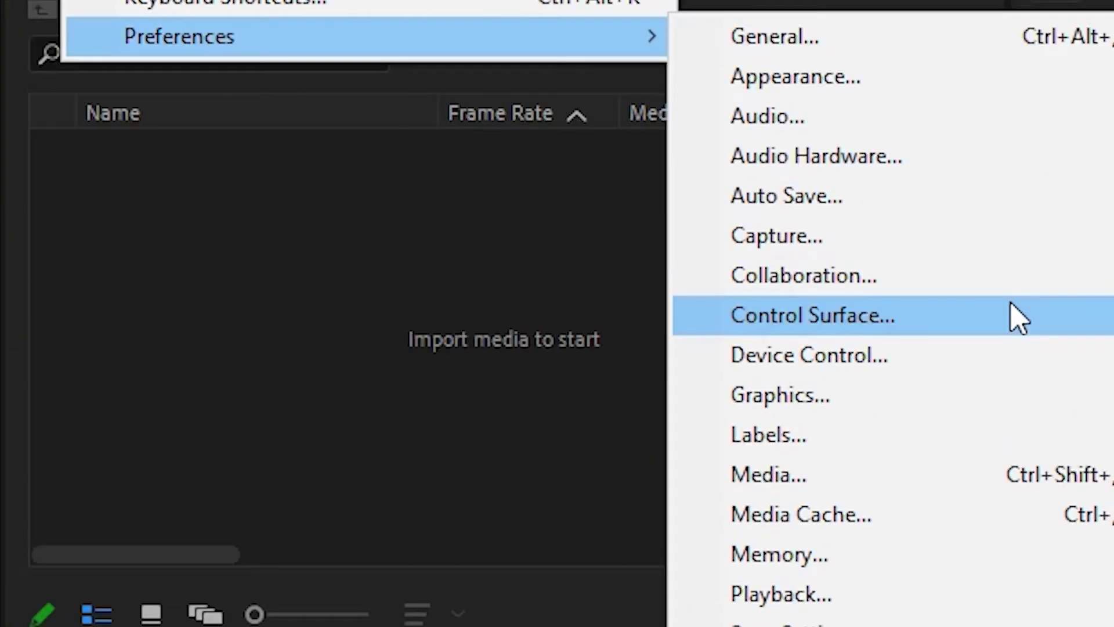
{"action": "left_click", "coordinate": [1018, 318]}
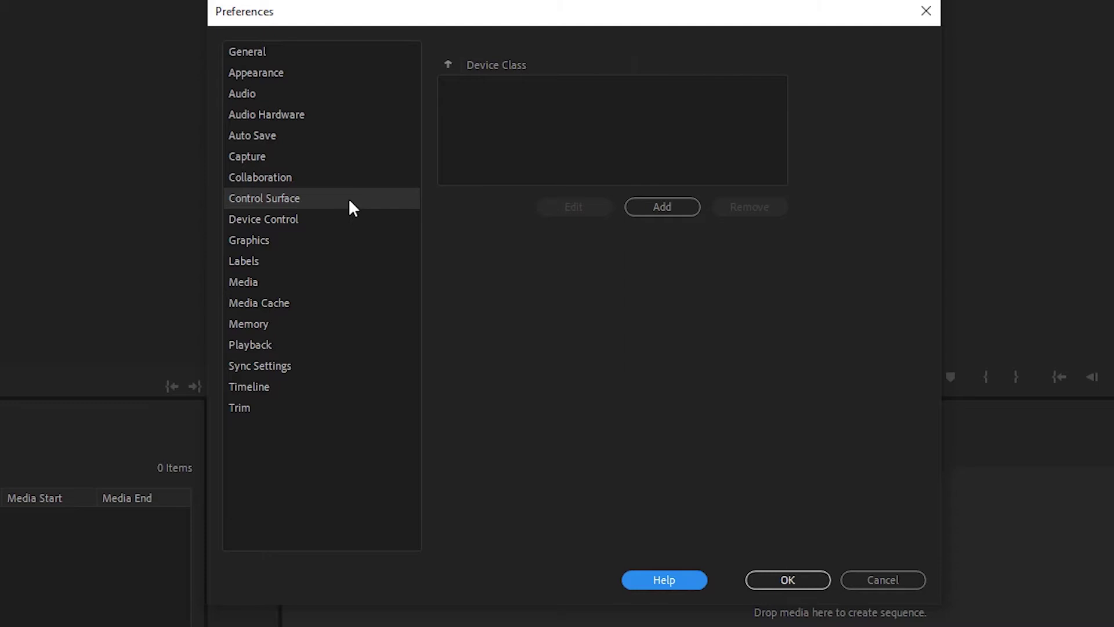
{"action": "left_click", "coordinate": [663, 161]}
{"action": "left_click", "coordinate": [688, 212]}
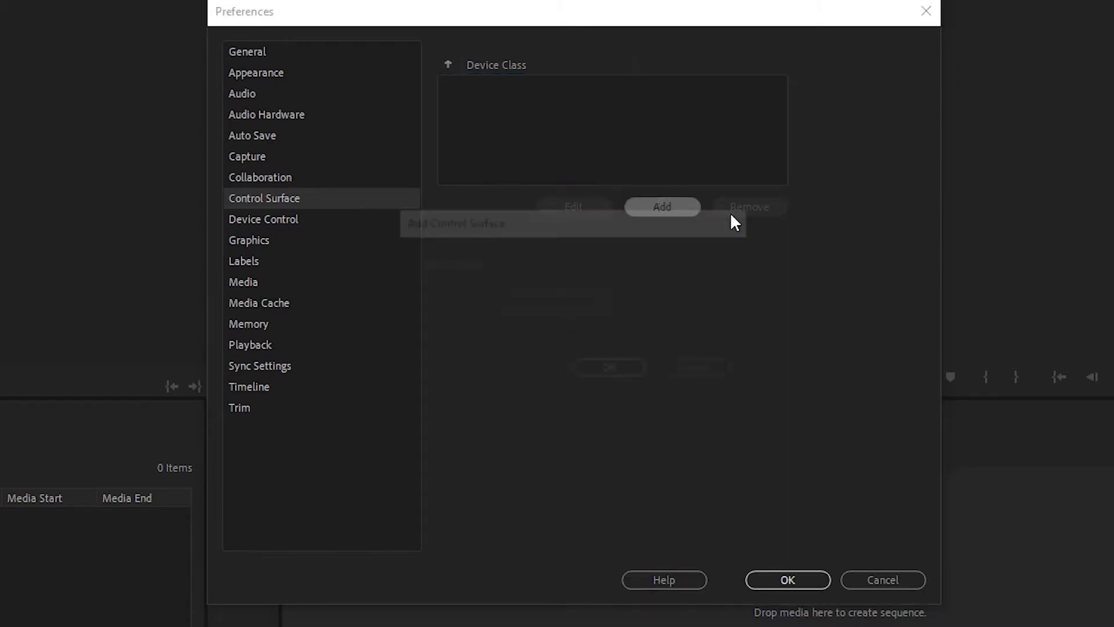
{"action": "left_click", "coordinate": [660, 263]}
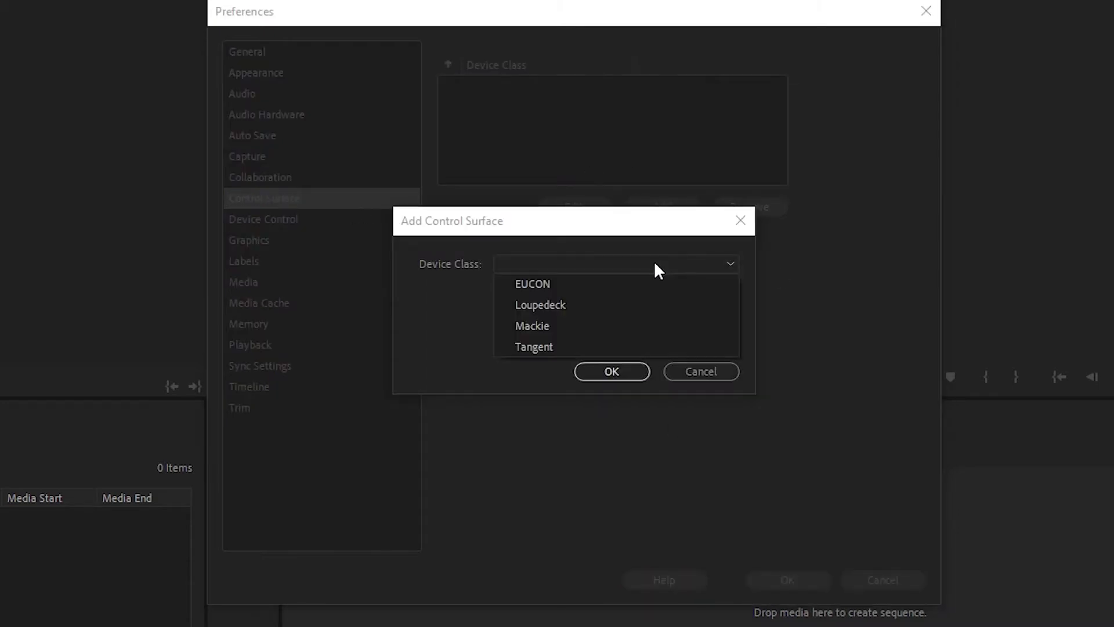
{"action": "left_click", "coordinate": [620, 325]}
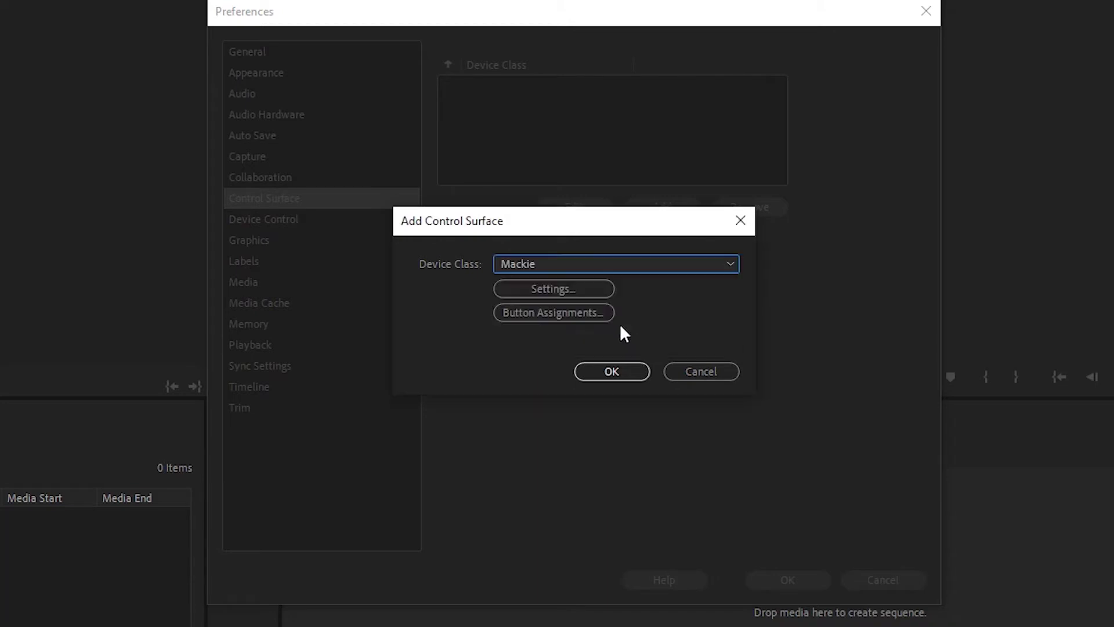
Step: Configure a Mackie Control device with Daw2Mackie as MIDI output, confirm the dialogs, and save preferences
{"action": "left_click", "coordinate": [585, 289]}
{"action": "left_click", "coordinate": [670, 343]}
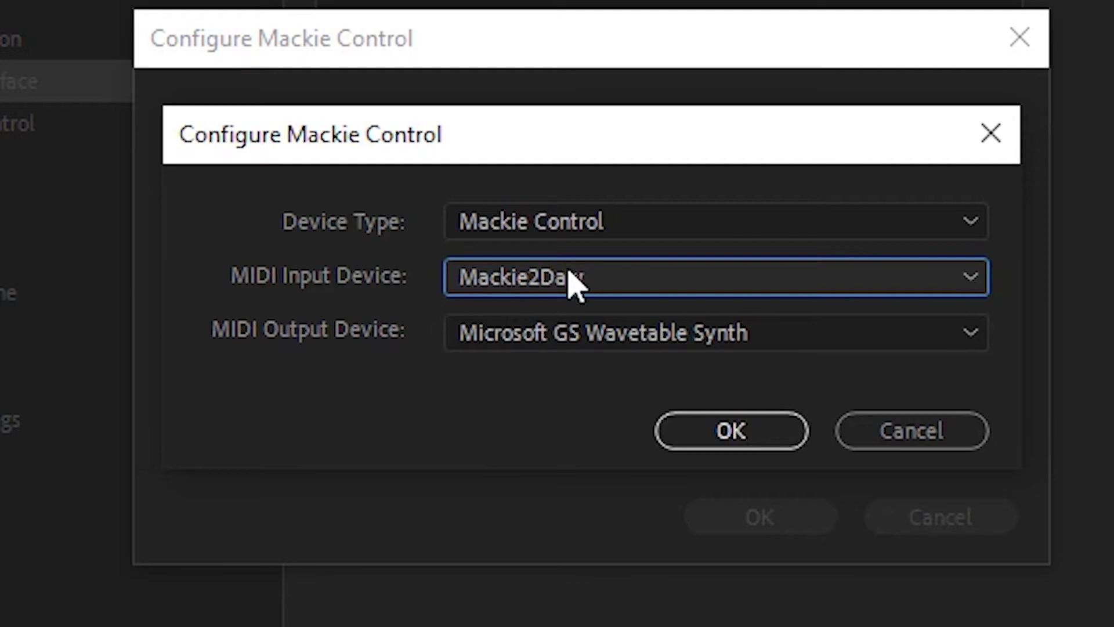
{"action": "left_click", "coordinate": [609, 338]}
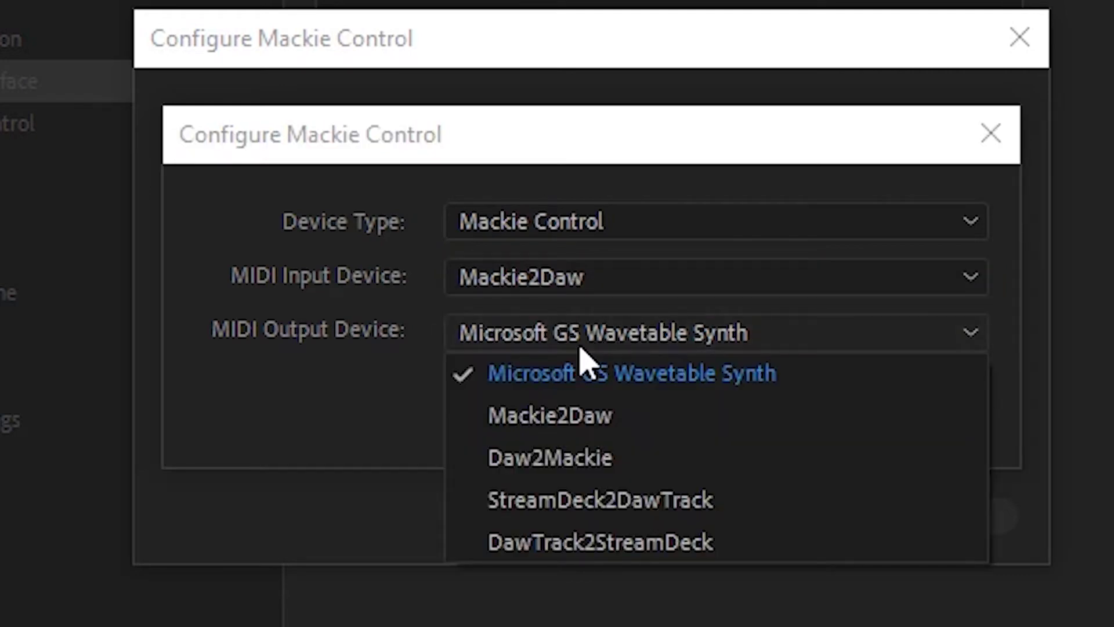
{"action": "left_click", "coordinate": [628, 457]}
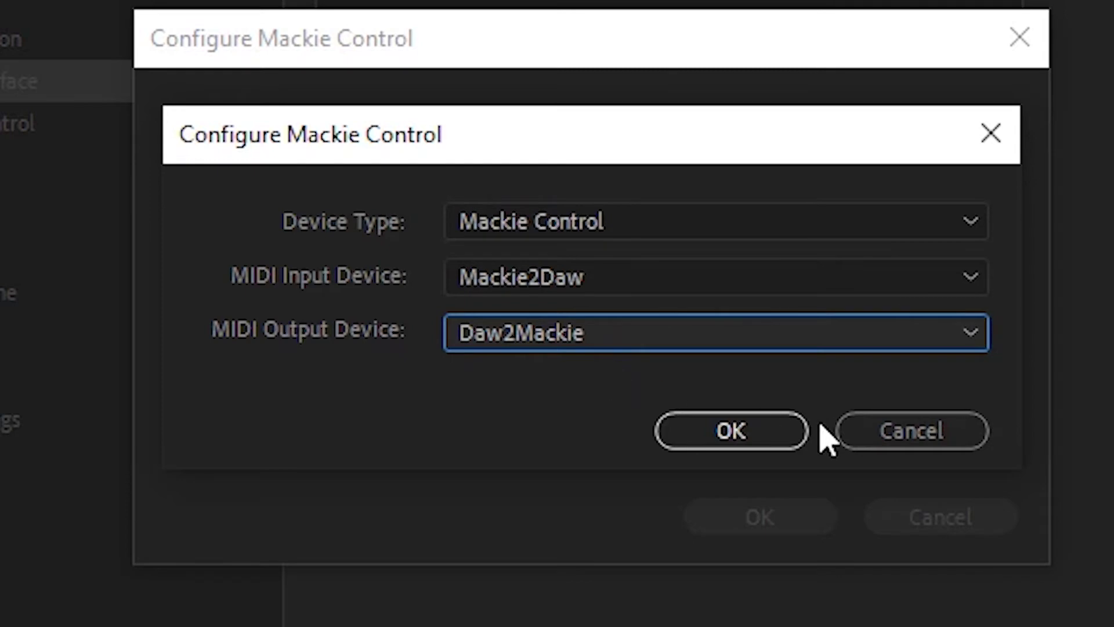
{"action": "left_click", "coordinate": [737, 439]}
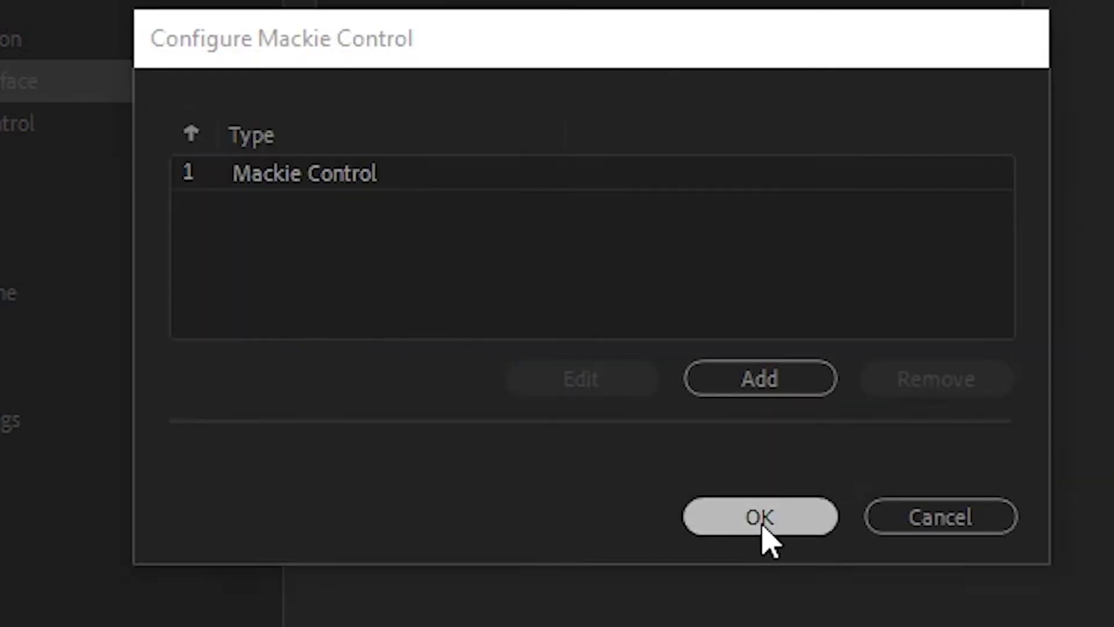
{"action": "left_click", "coordinate": [765, 537]}
{"action": "left_click", "coordinate": [704, 443]}
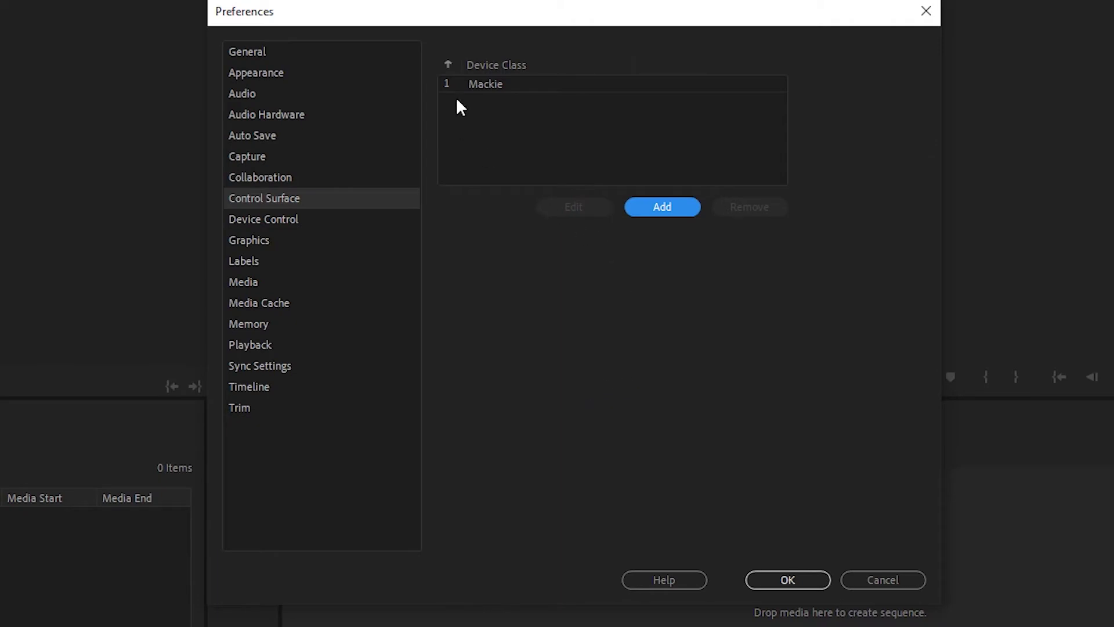
{"action": "left_click", "coordinate": [786, 580]}
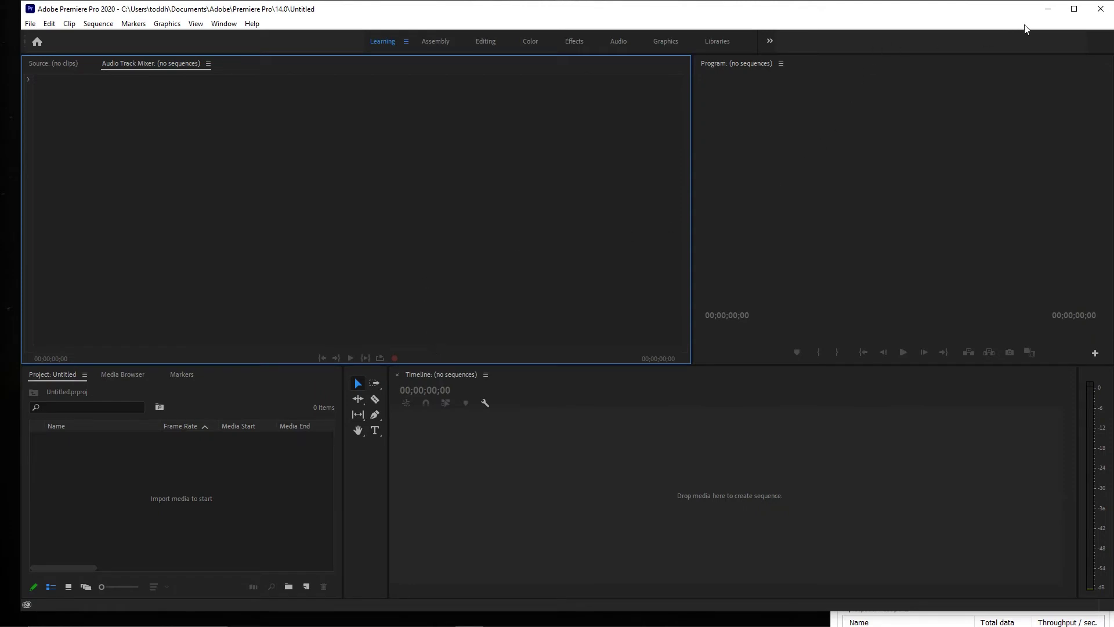
Step: Minimize Premiere and open MIDI Grfx > Win in Explorer, selecting the Trevliga Spel folder
{"action": "left_click", "coordinate": [1048, 8]}
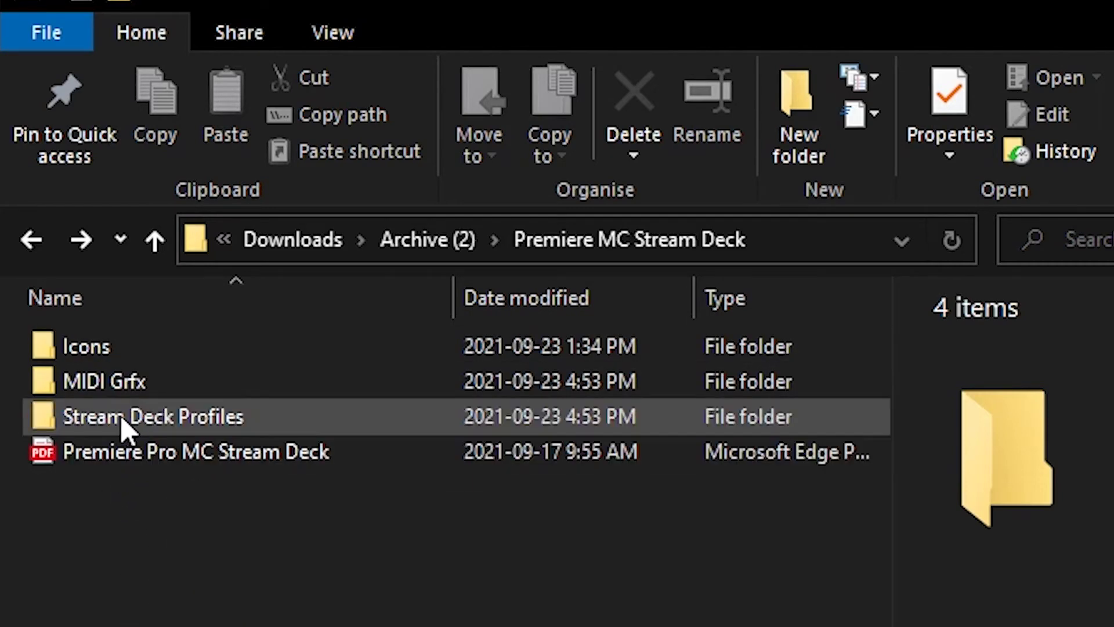
{"action": "double_click", "coordinate": [103, 388]}
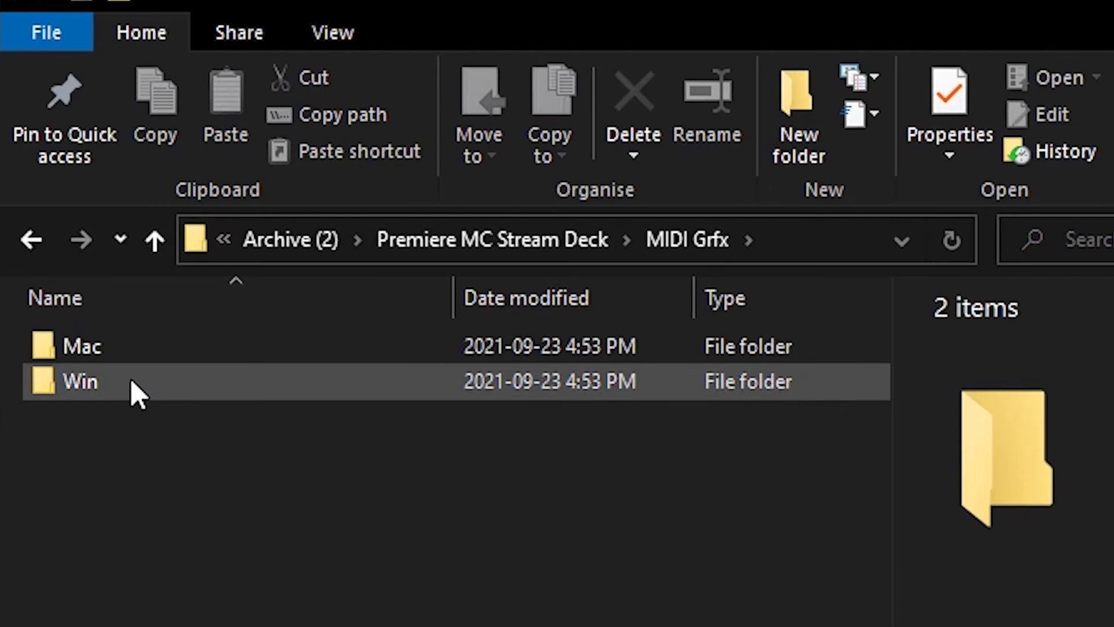
{"action": "double_click", "coordinate": [86, 388]}
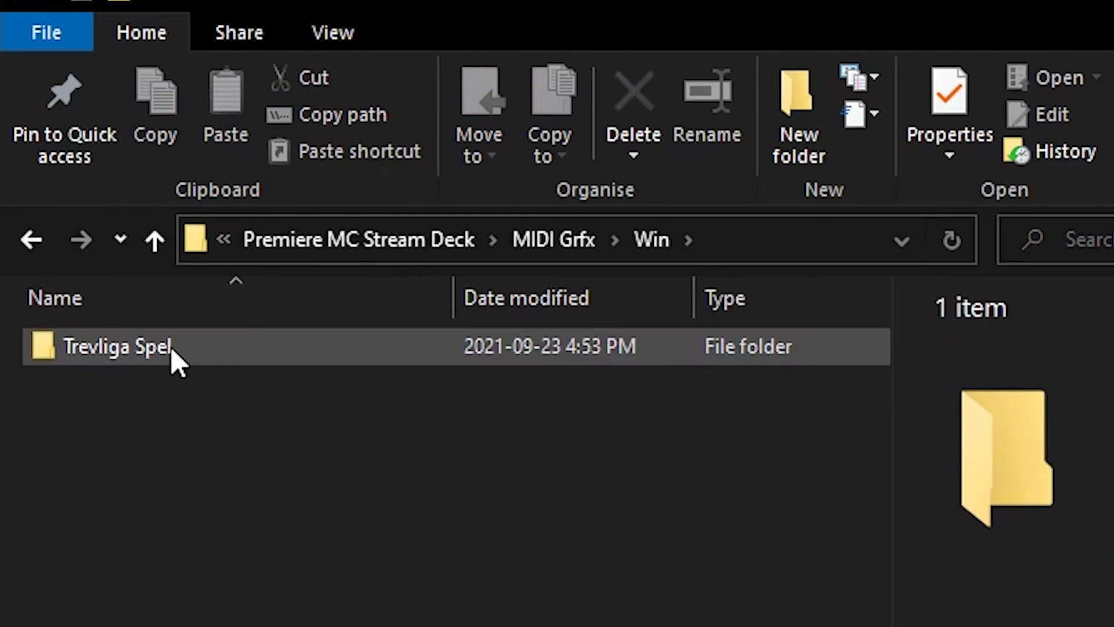
{"action": "mouse_move", "coordinate": [171, 346]}
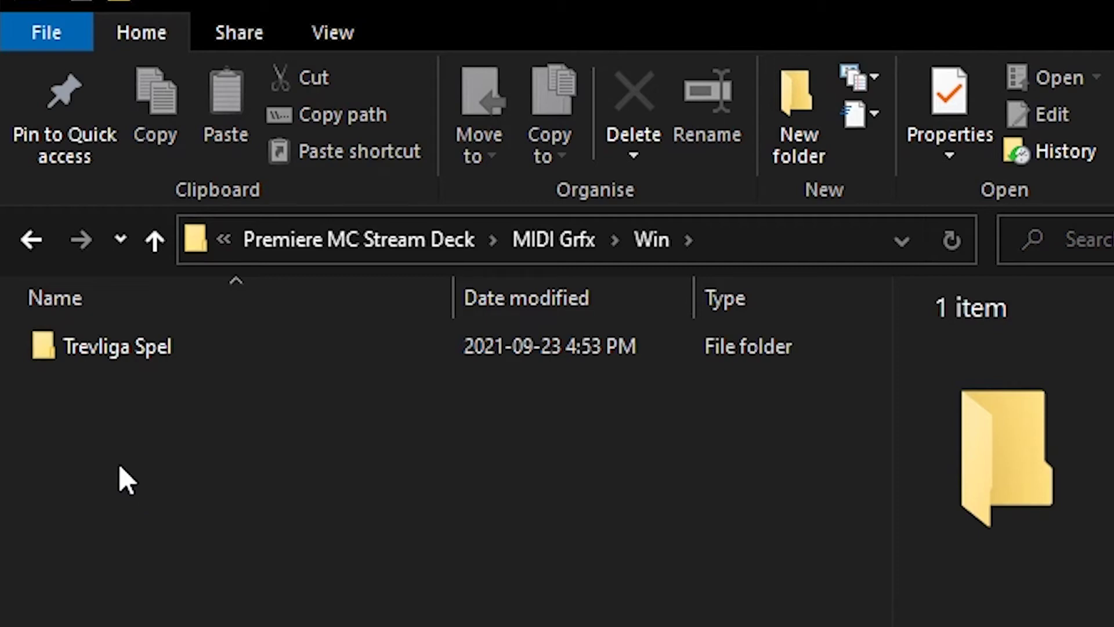
{"action": "left_click", "coordinate": [103, 347]}
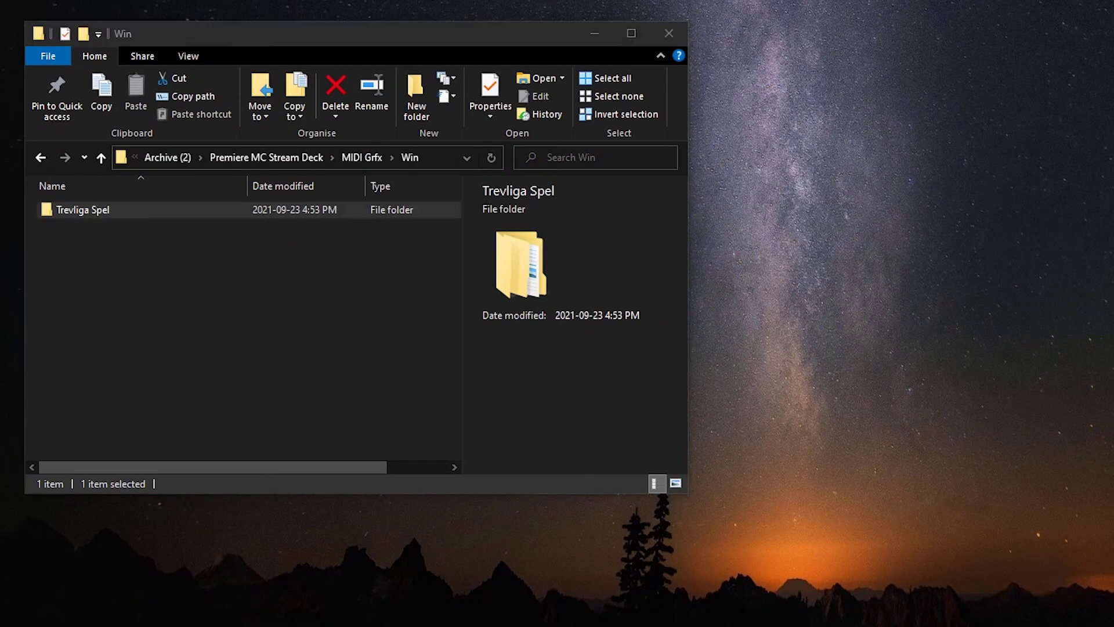
{"action": "key", "text": "alt+Tab"}
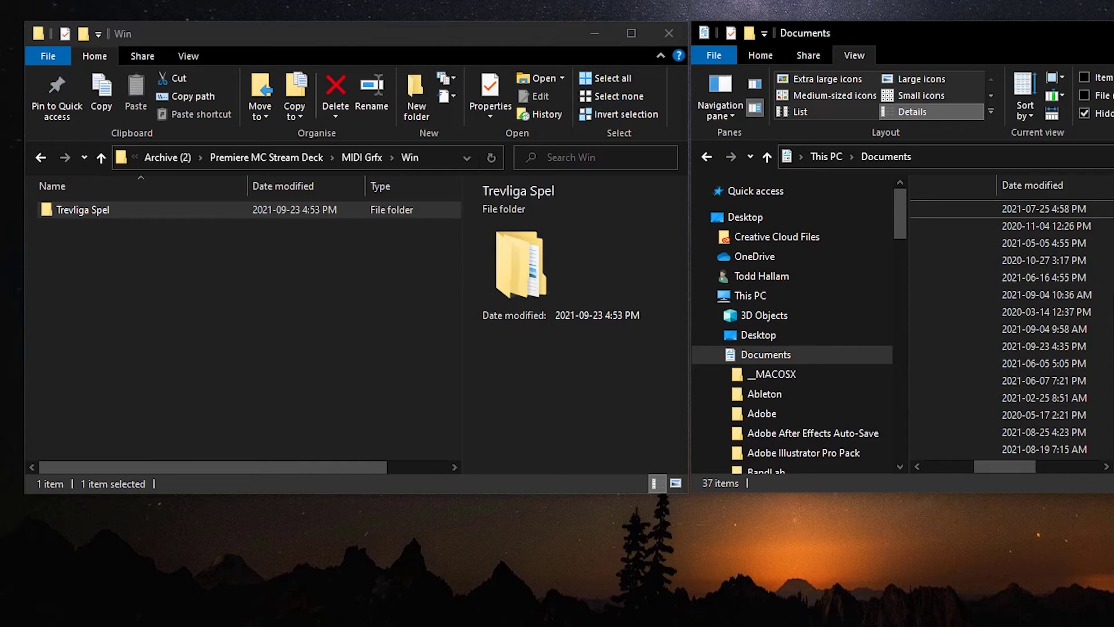
{"action": "left_click", "coordinate": [1111, 32]}
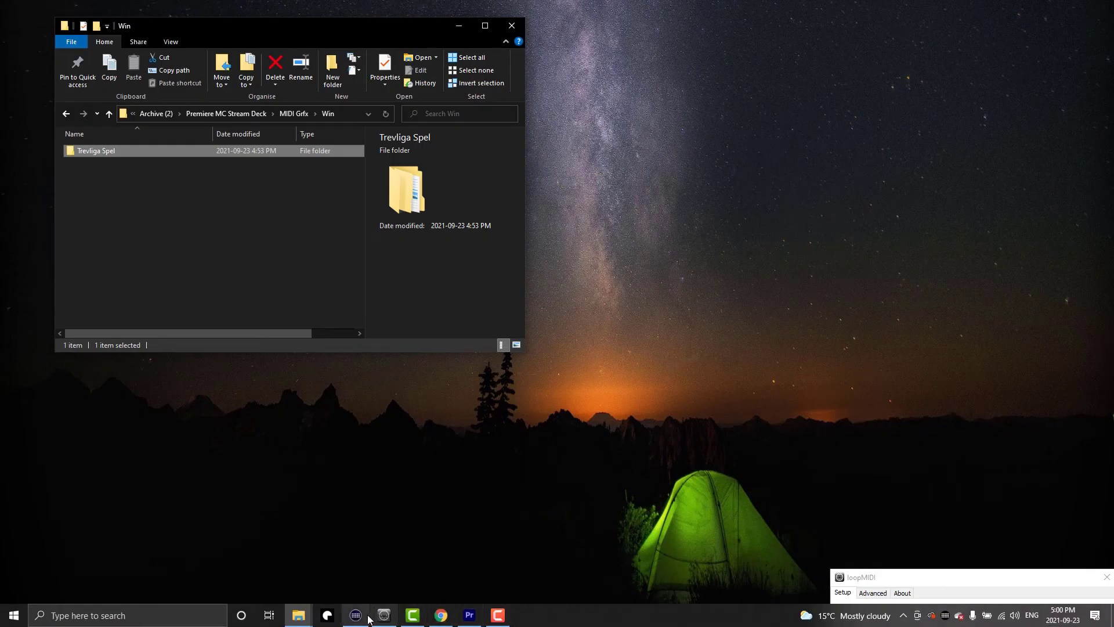
Step: Import a Stream Deck profile, browsing to Archive (2) > Premiere MC Stream Deck > Stream Deck Profiles > Win
{"action": "left_click", "coordinate": [356, 621]}
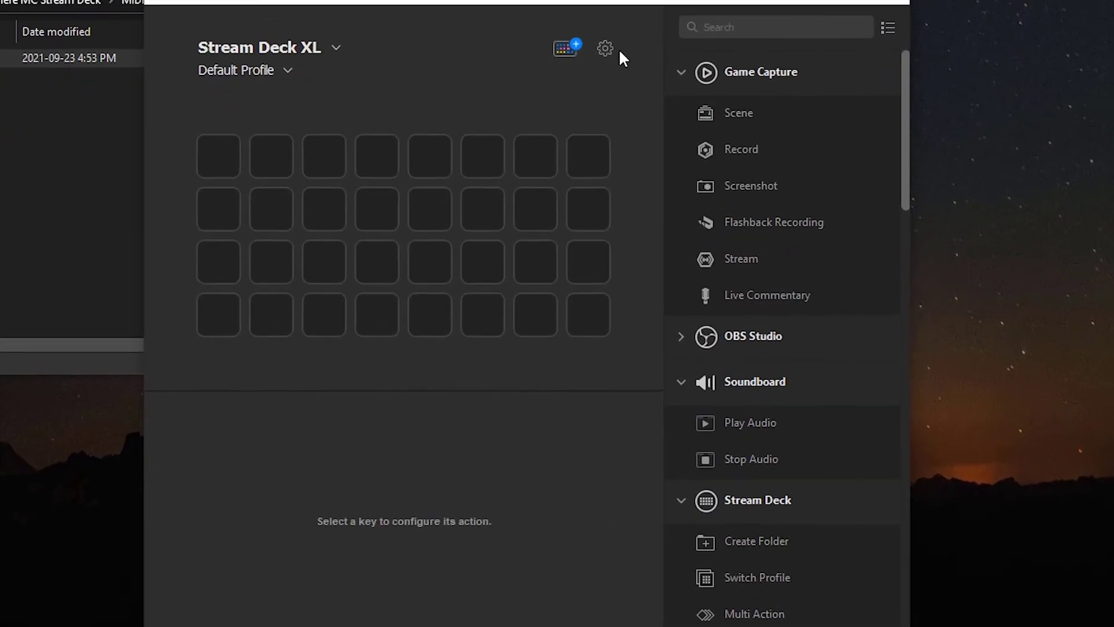
{"action": "left_click", "coordinate": [608, 49]}
{"action": "left_click", "coordinate": [424, 464]}
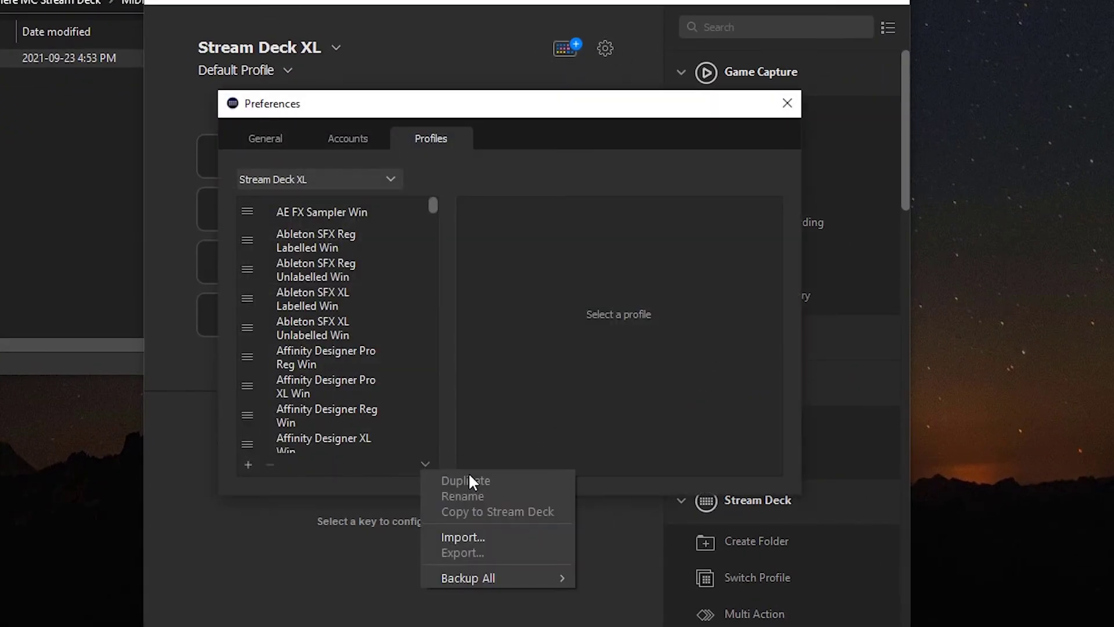
{"action": "left_click", "coordinate": [513, 537]}
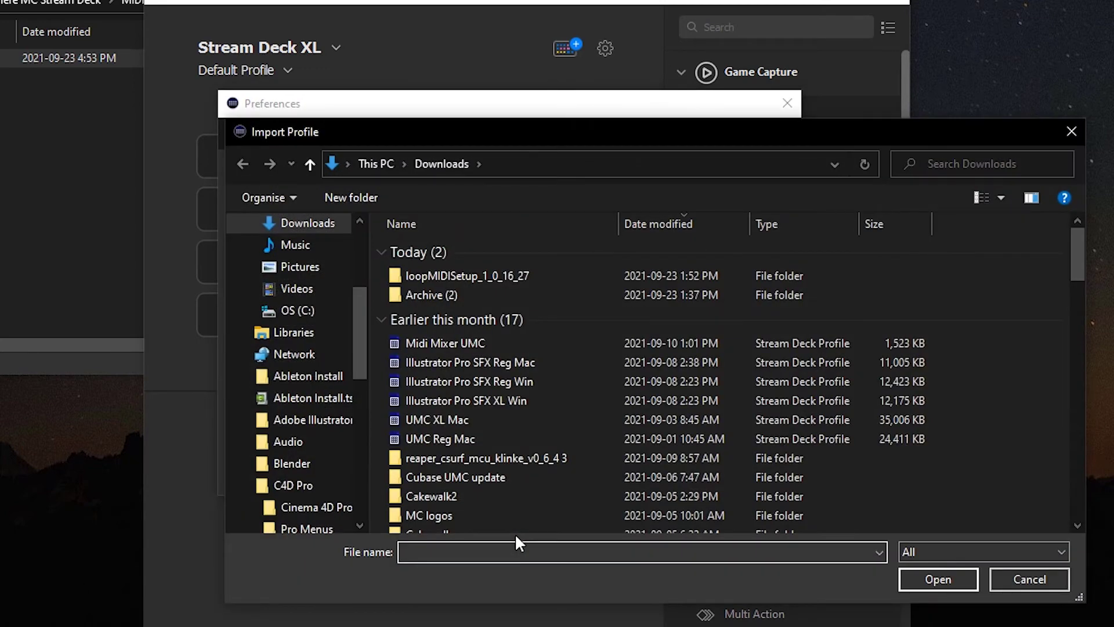
{"action": "double_click", "coordinate": [467, 294]}
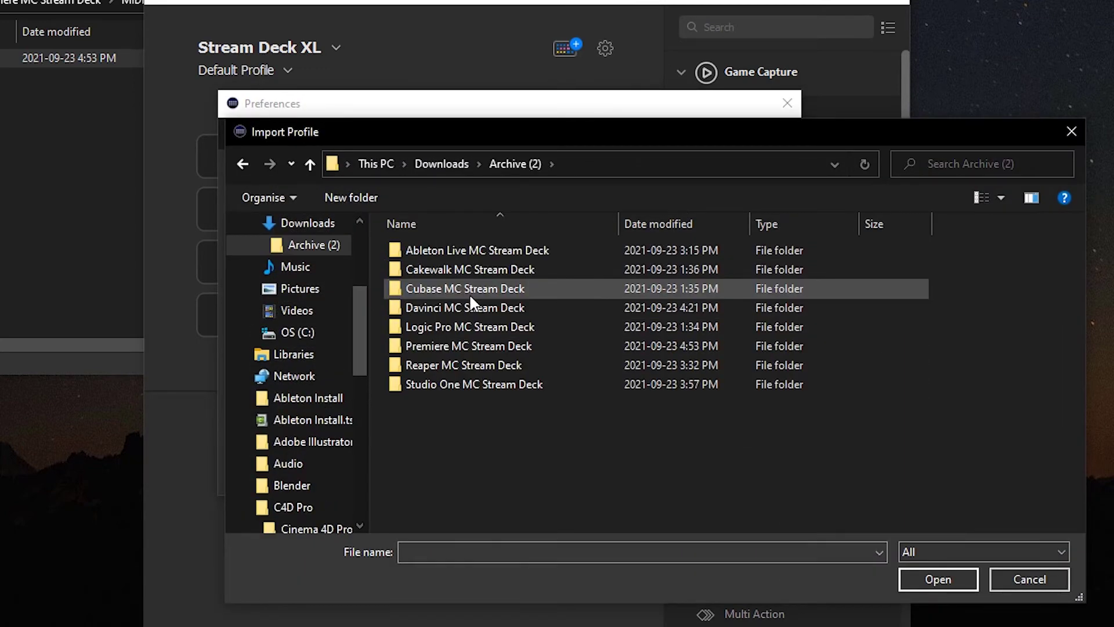
{"action": "double_click", "coordinate": [488, 346]}
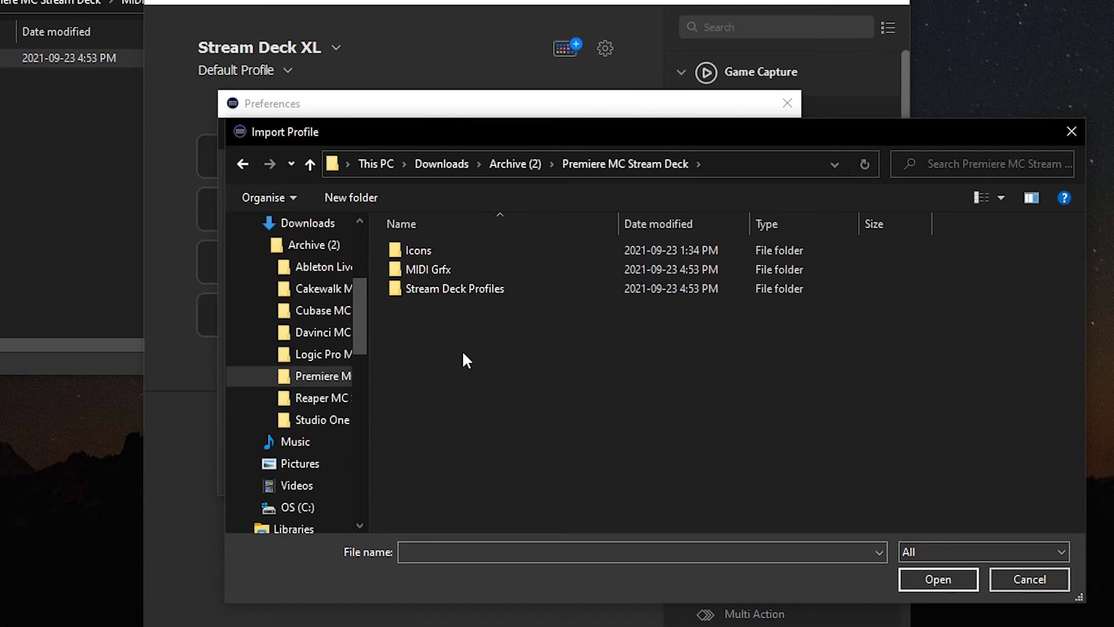
{"action": "double_click", "coordinate": [435, 288]}
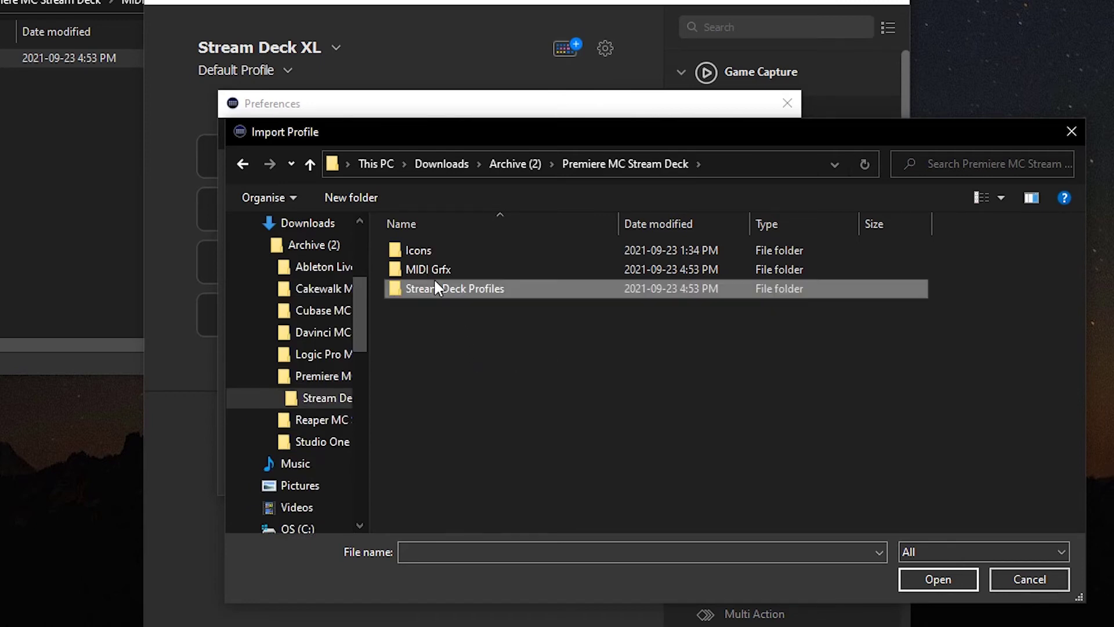
{"action": "double_click", "coordinate": [409, 269]}
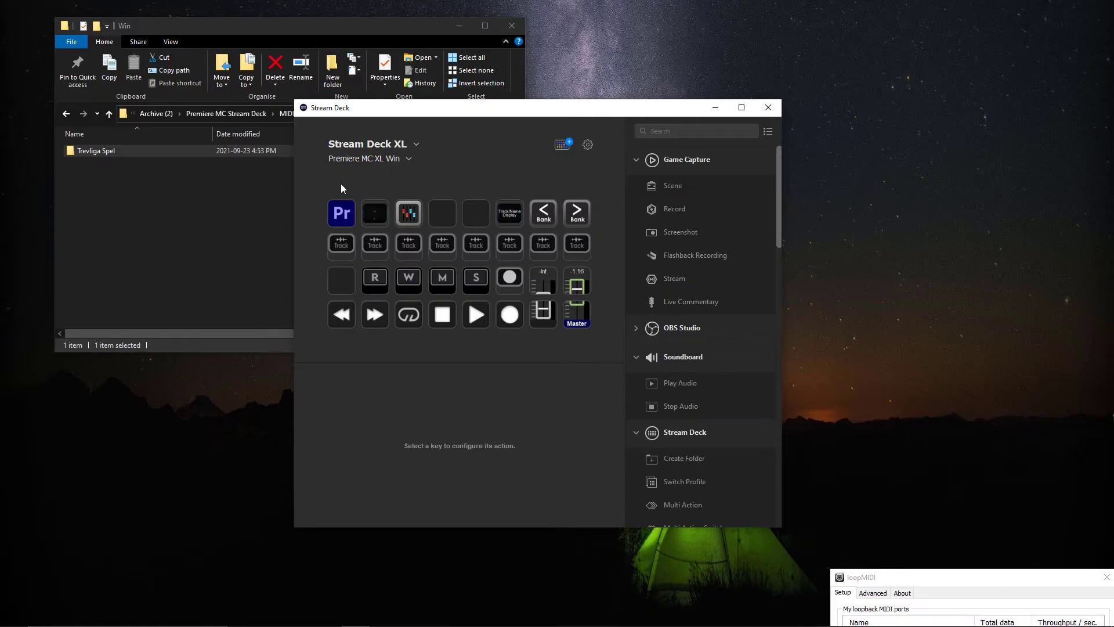
Step: Navigate from Premiere MC Stream Deck to Stream Deck Profiles > Win > To Copy in File Explorer
{"action": "left_click", "coordinate": [202, 191]}
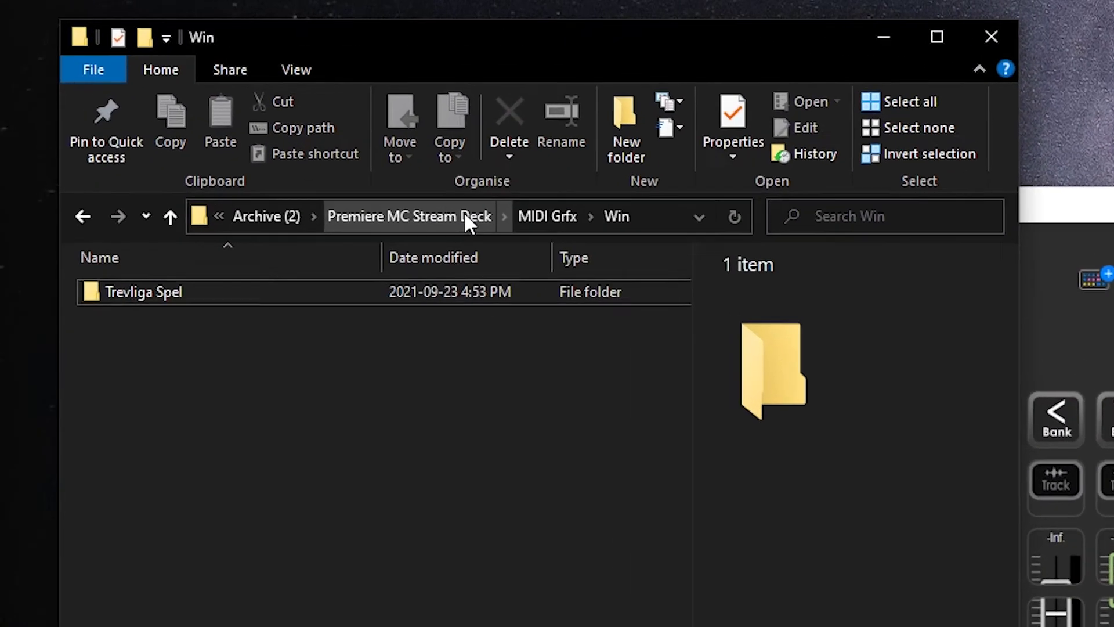
{"action": "left_click", "coordinate": [279, 128]}
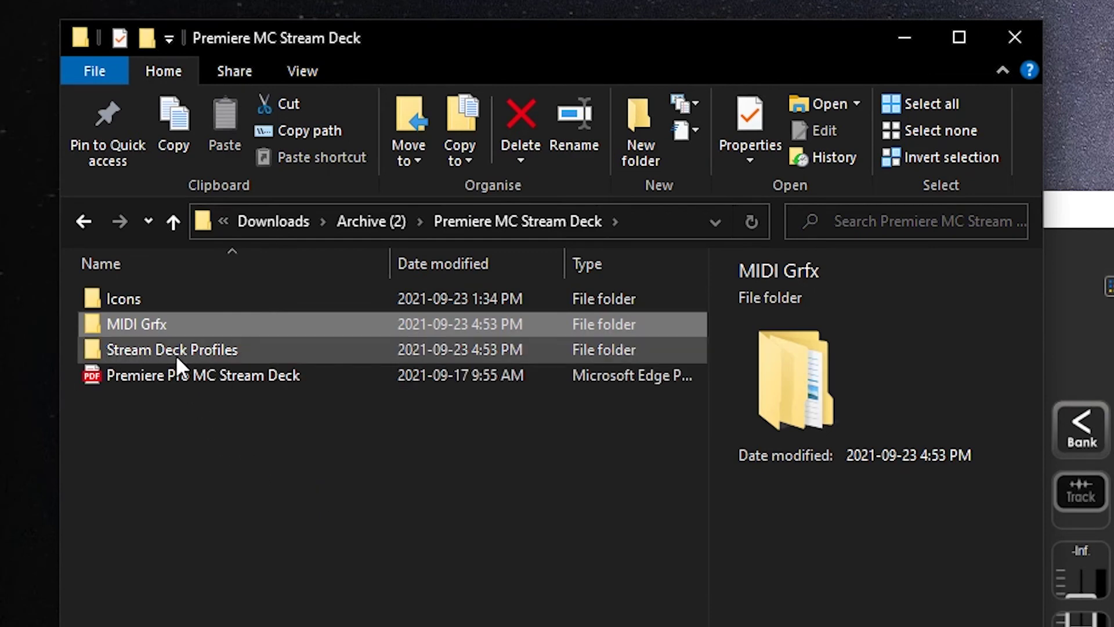
{"action": "double_click", "coordinate": [192, 351]}
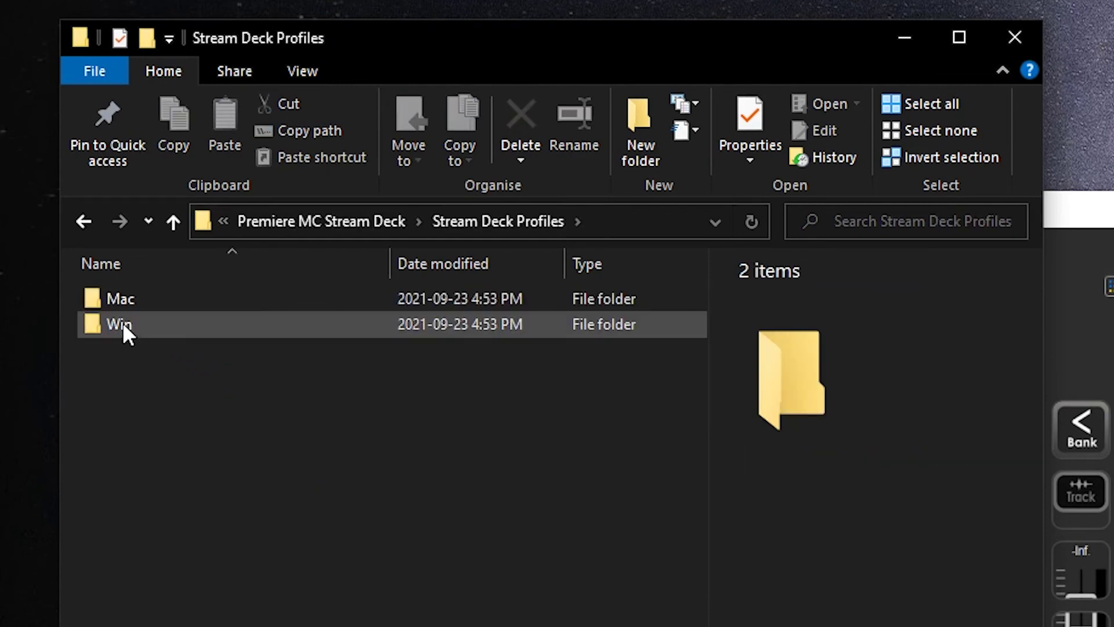
{"action": "double_click", "coordinate": [123, 324]}
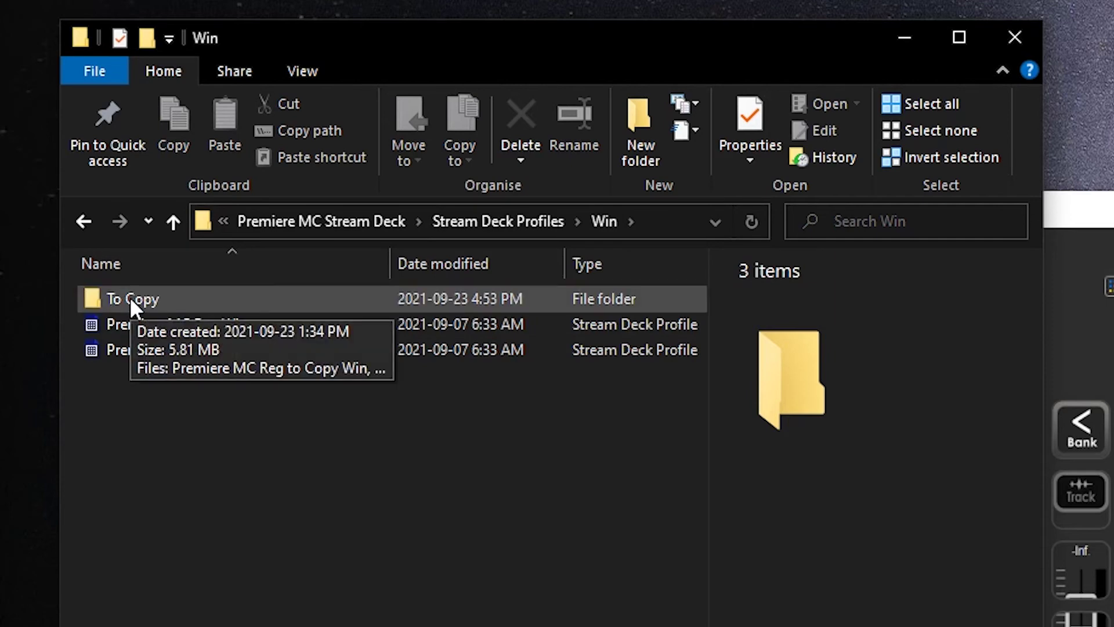
{"action": "double_click", "coordinate": [130, 297]}
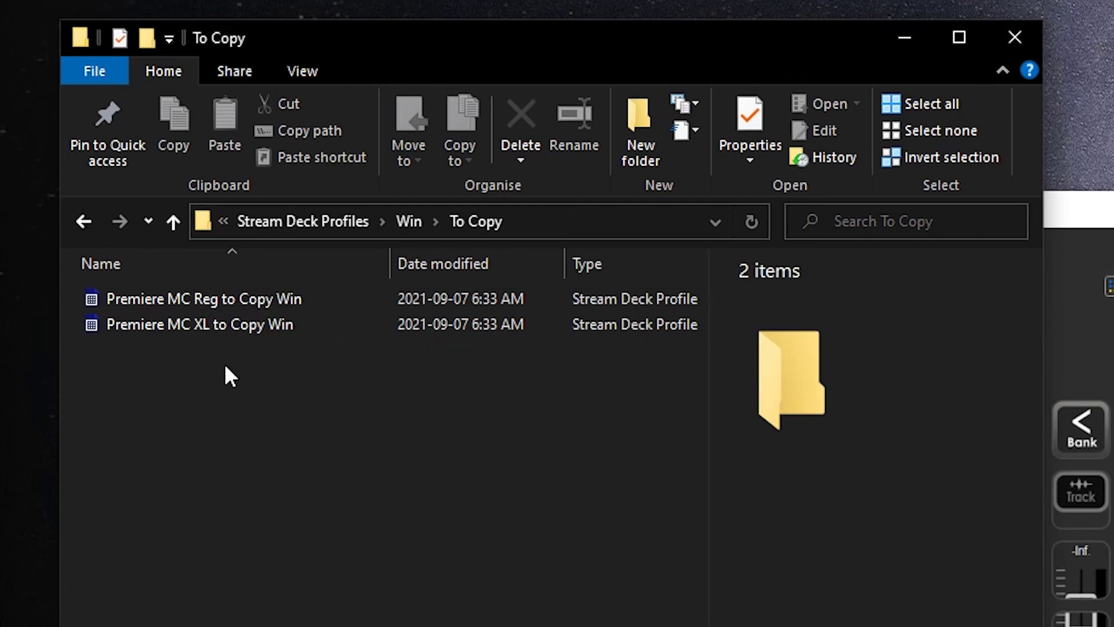
{"action": "left_click", "coordinate": [1108, 362]}
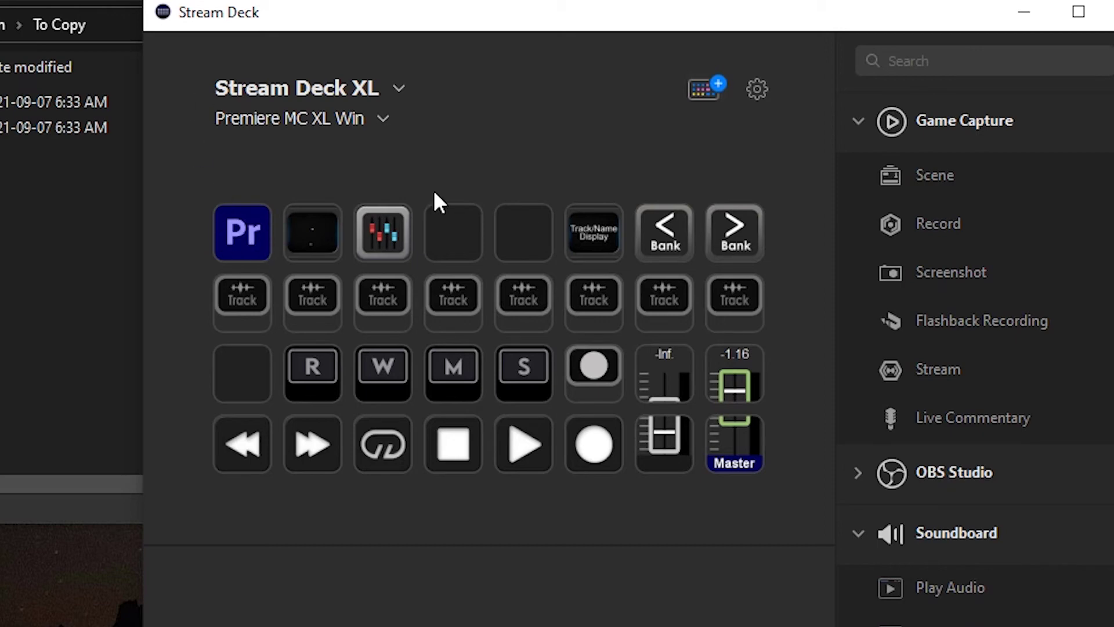
Step: Switch to the Premiere MC XL to Copy Win profile and copy its purple MIDI folder key
{"action": "left_click", "coordinate": [384, 116]}
{"action": "left_click", "coordinate": [249, 168]}
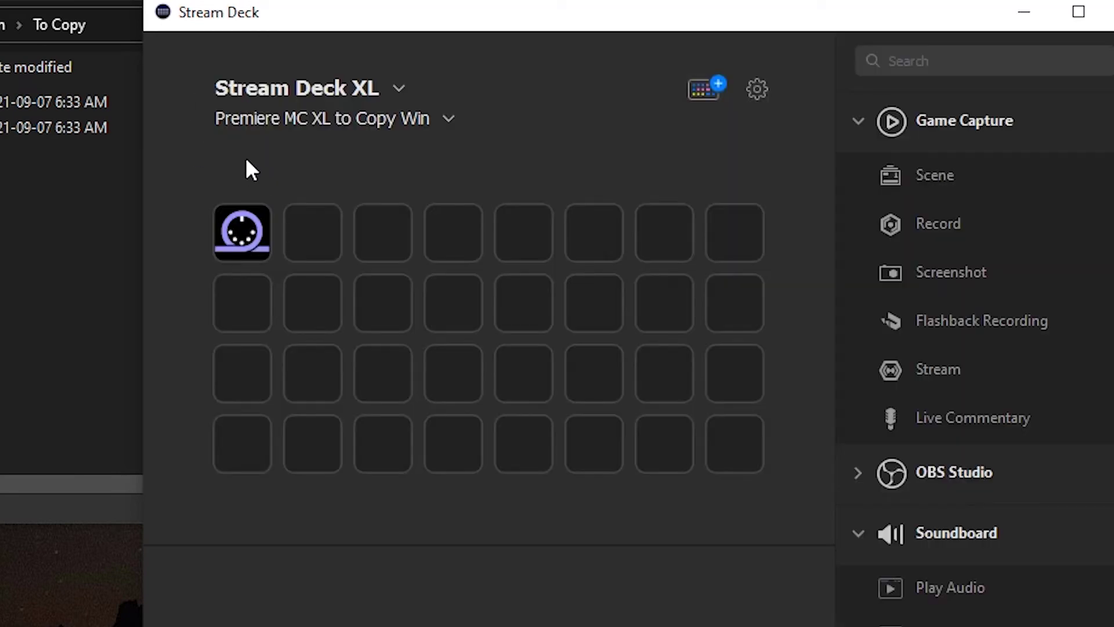
{"action": "double_click", "coordinate": [238, 239]}
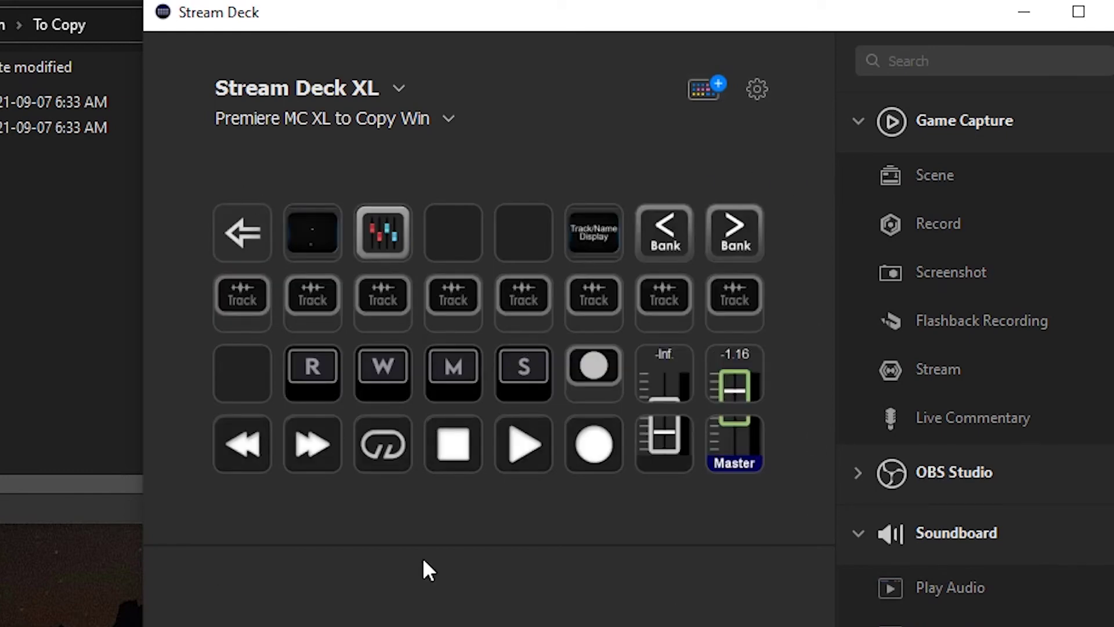
{"action": "double_click", "coordinate": [245, 229]}
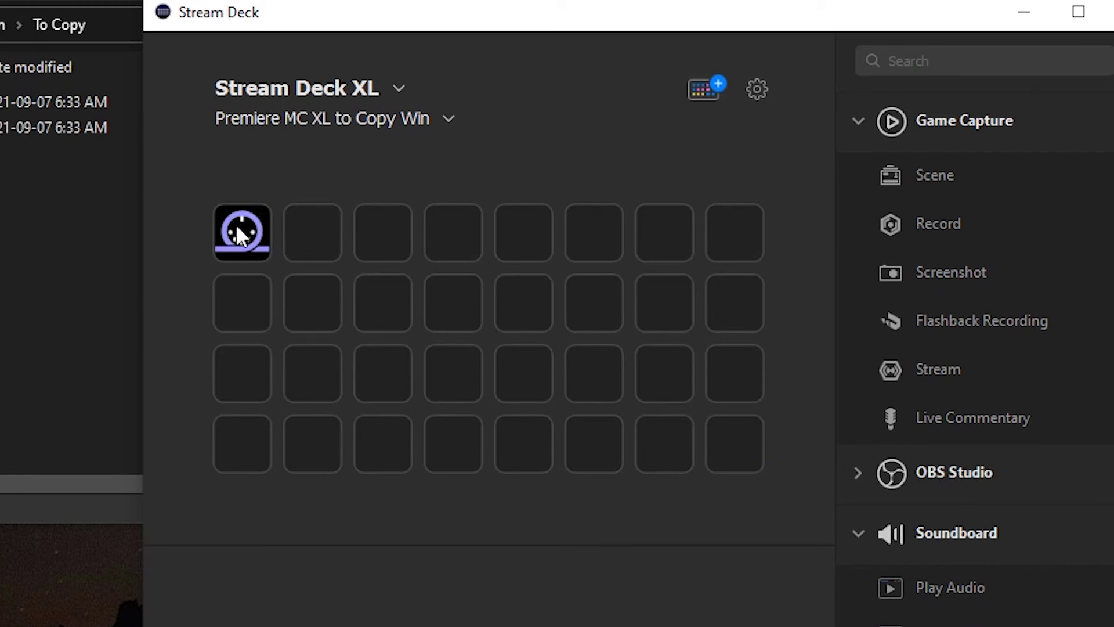
{"action": "left_click", "coordinate": [236, 224]}
{"action": "right_click", "coordinate": [243, 233]}
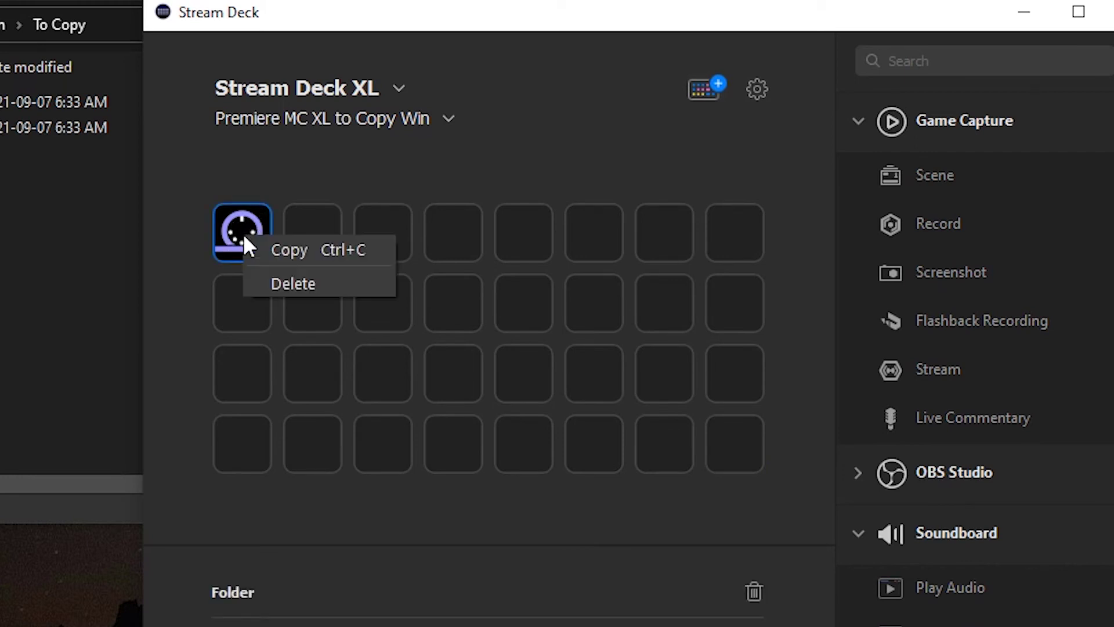
{"action": "left_click", "coordinate": [325, 246]}
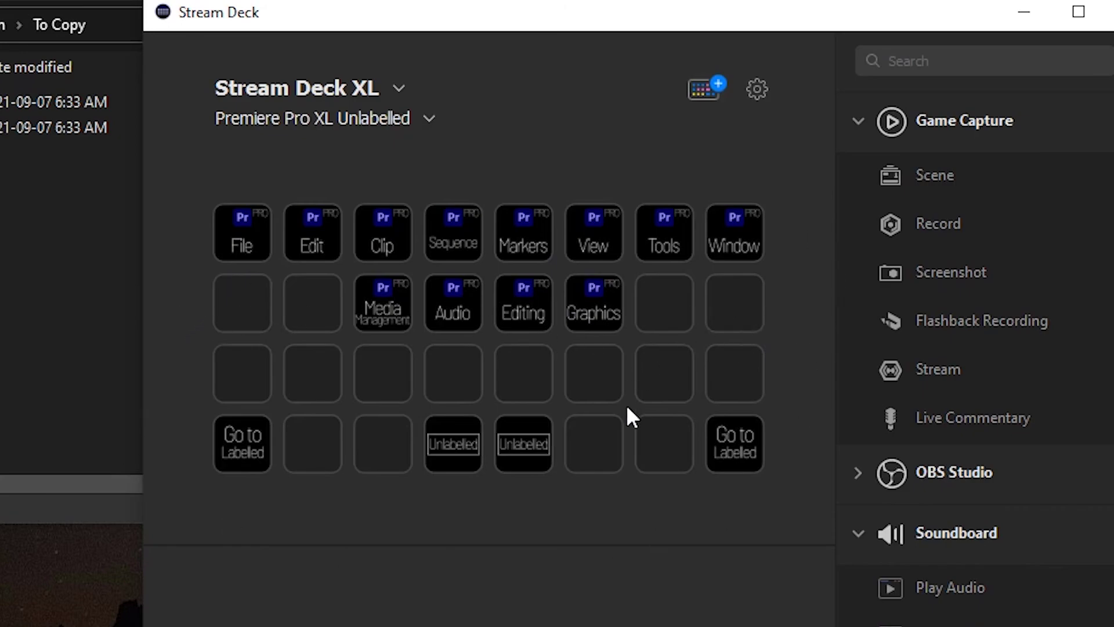
Step: Paste the MIDI folder into the empty bottom-row key, check it, then switch to Premiere MC XL Win
{"action": "left_click", "coordinate": [660, 436]}
{"action": "right_click", "coordinate": [662, 447]}
{"action": "left_click", "coordinate": [525, 506]}
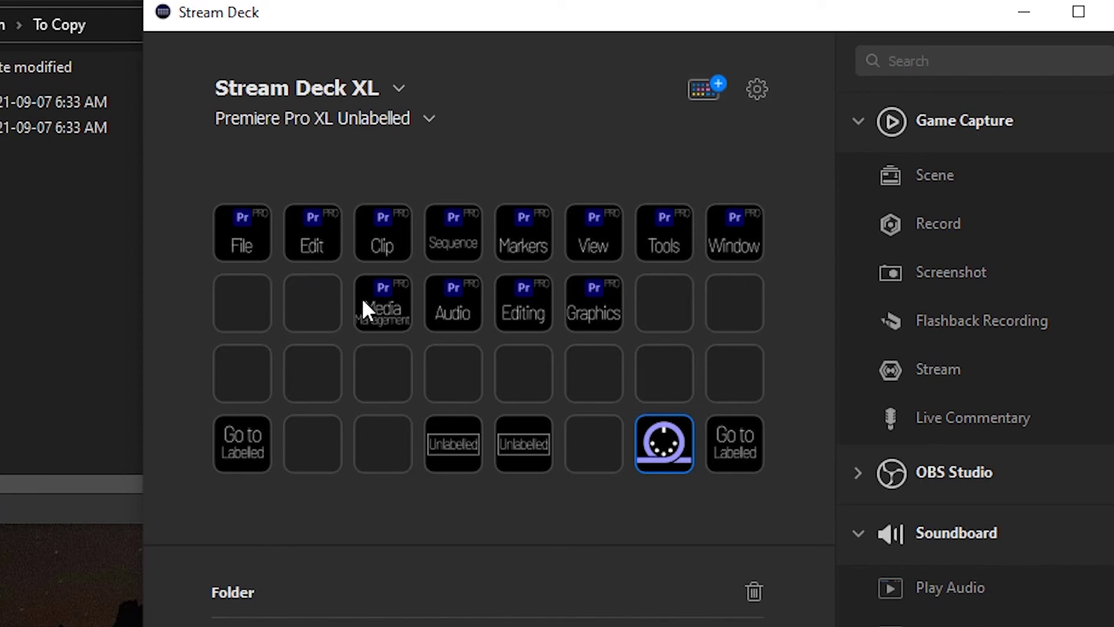
{"action": "double_click", "coordinate": [662, 442]}
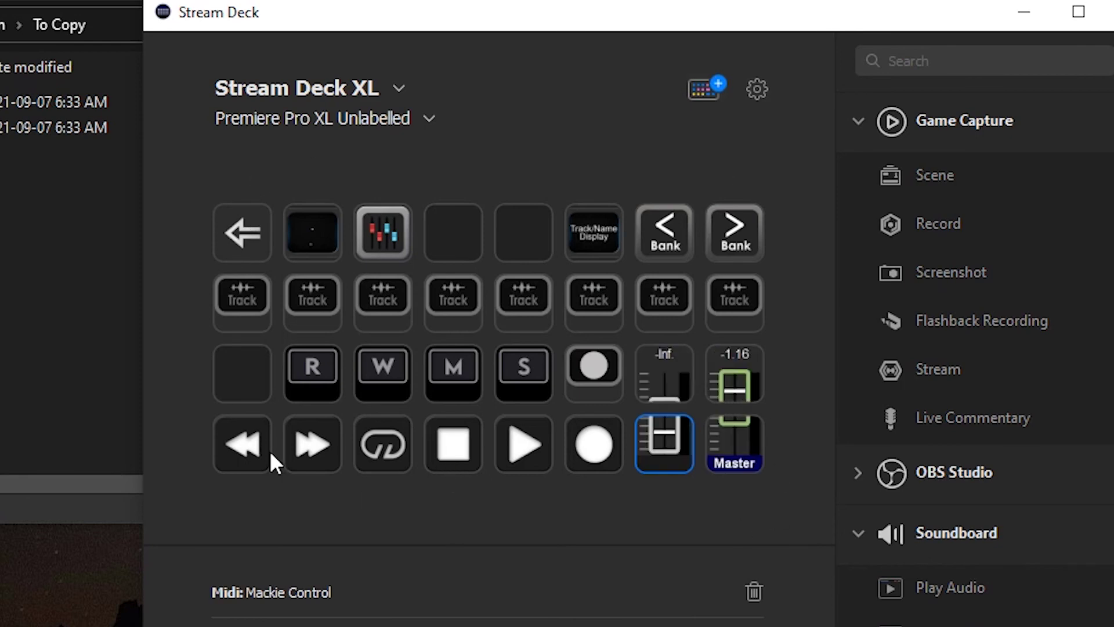
{"action": "double_click", "coordinate": [259, 245]}
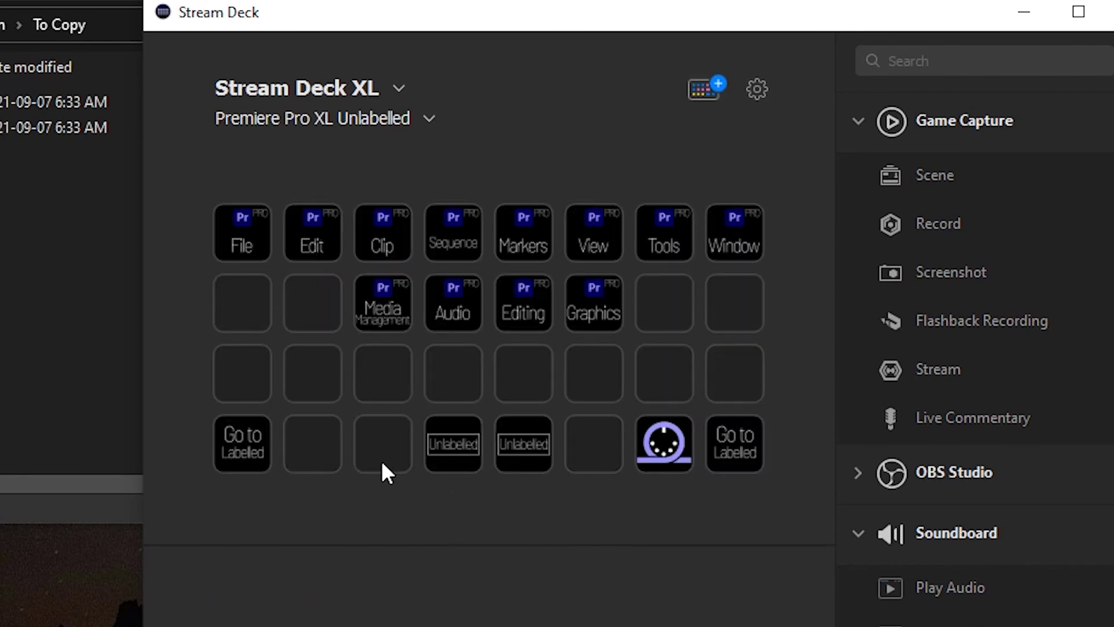
{"action": "double_click", "coordinate": [672, 467]}
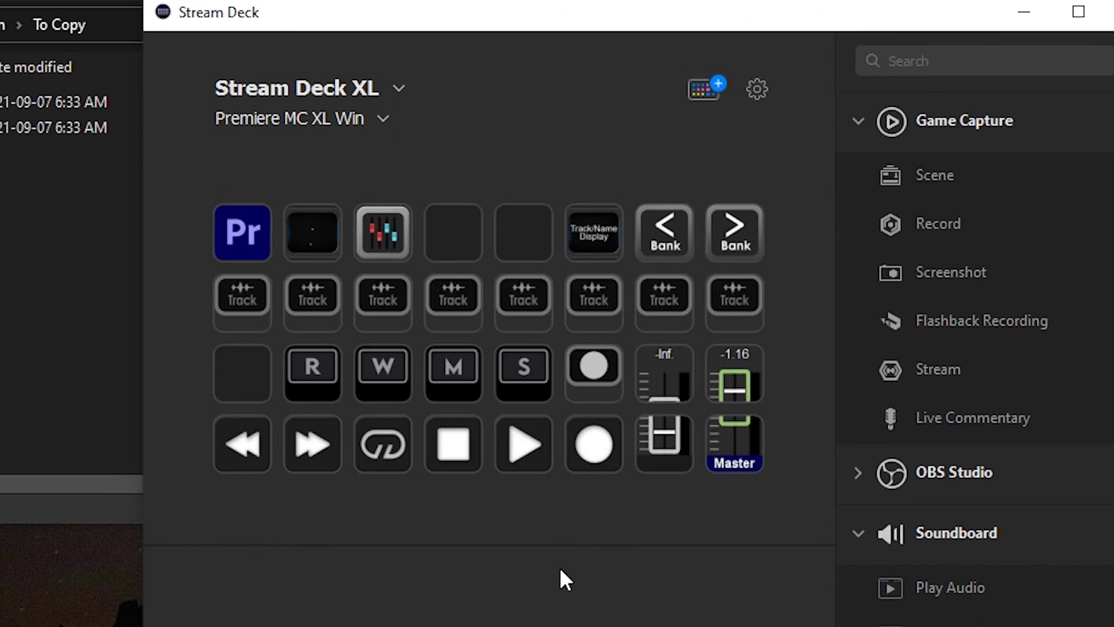